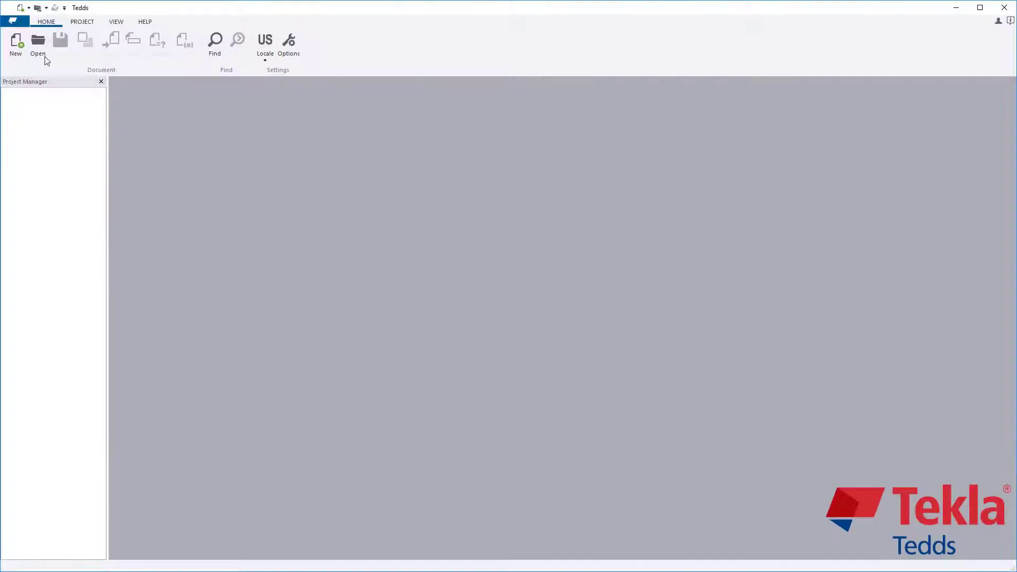
Start a new calculation and expand Updated (Tedds 2018) down to RC pile cap design (ACI318)
{"action": "left_click", "coordinate": [14, 60]}
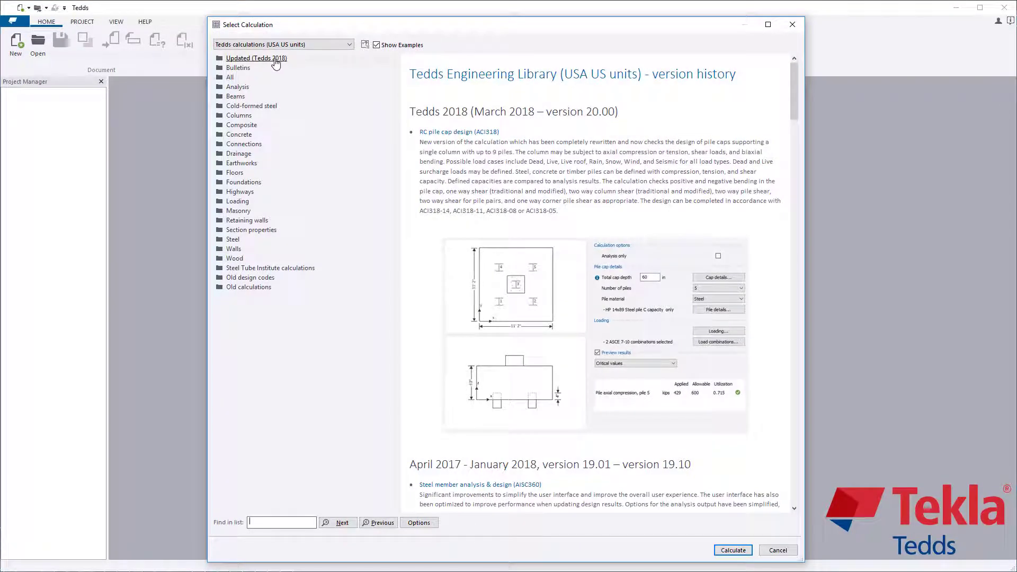
{"action": "left_click", "coordinate": [276, 58]}
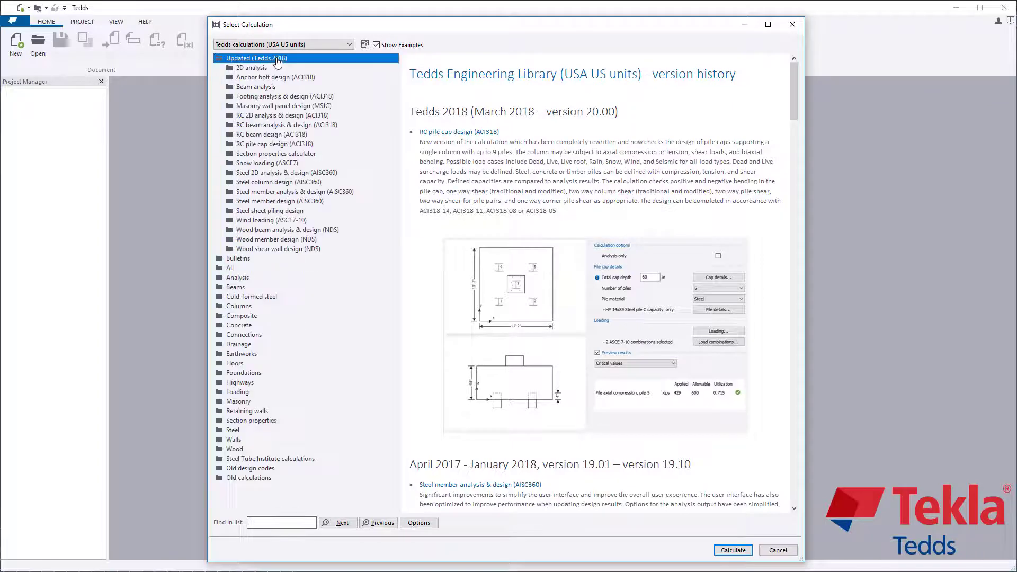
{"action": "left_click", "coordinate": [311, 145]}
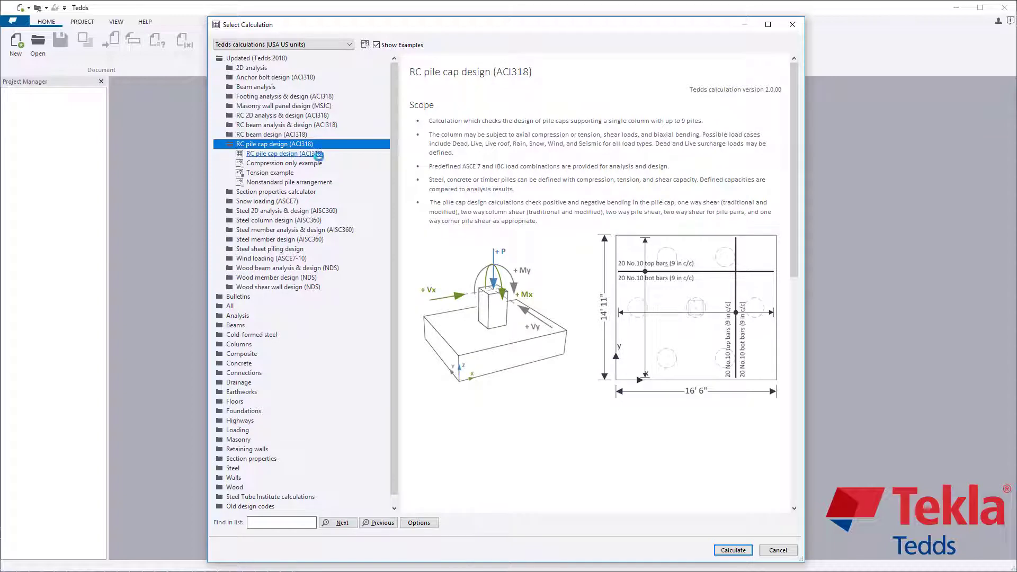
Preview the Compression only, Tension and Nonstandard pile arrangement examples, then calculate from Nonstandard pile arrangement
{"action": "left_click", "coordinate": [333, 156]}
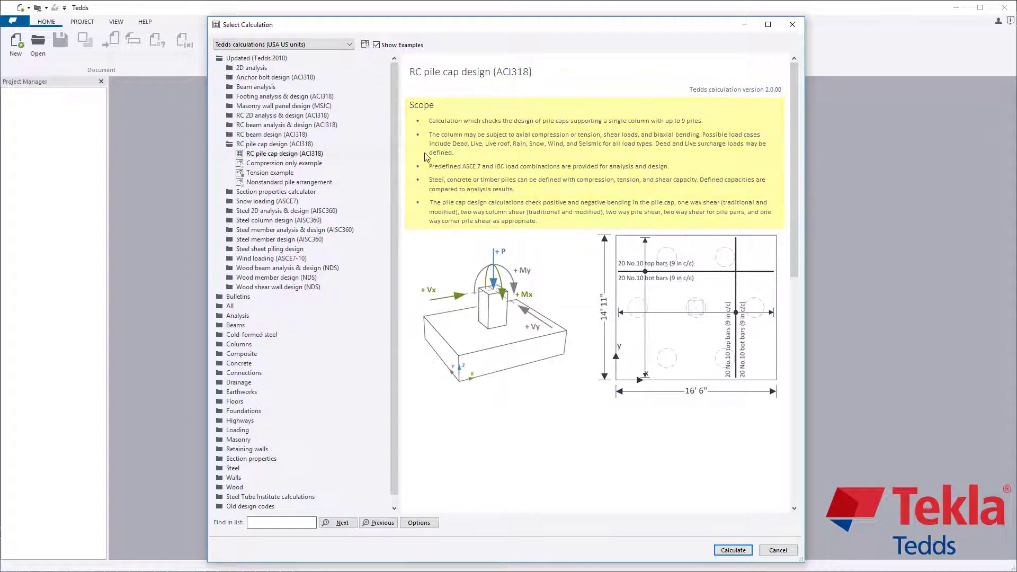
{"action": "scroll", "coordinate": [426, 157], "scroll_direction": "down", "scroll_amount": 8}
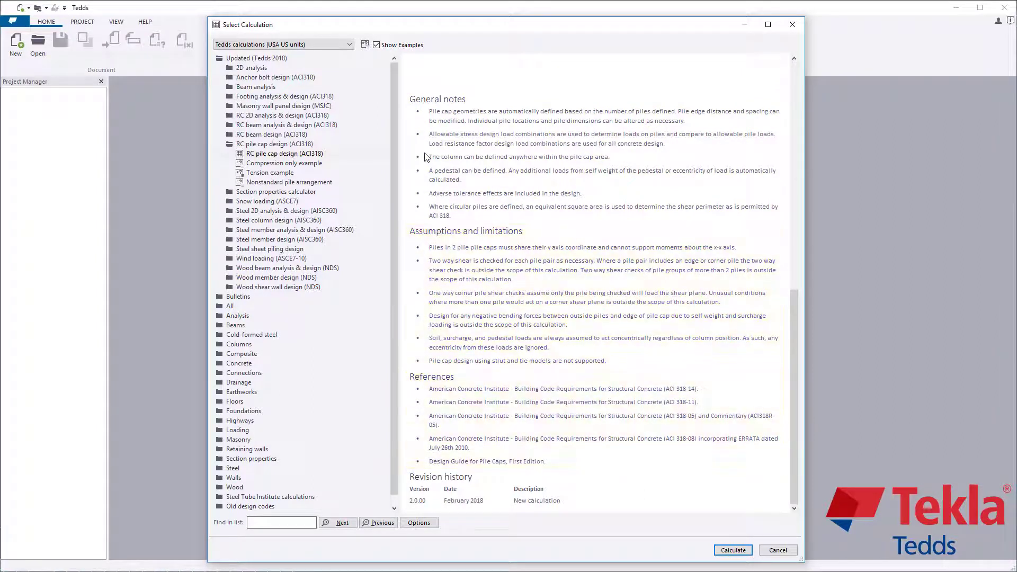
{"action": "left_click", "coordinate": [324, 165]}
{"action": "left_click", "coordinate": [311, 174]}
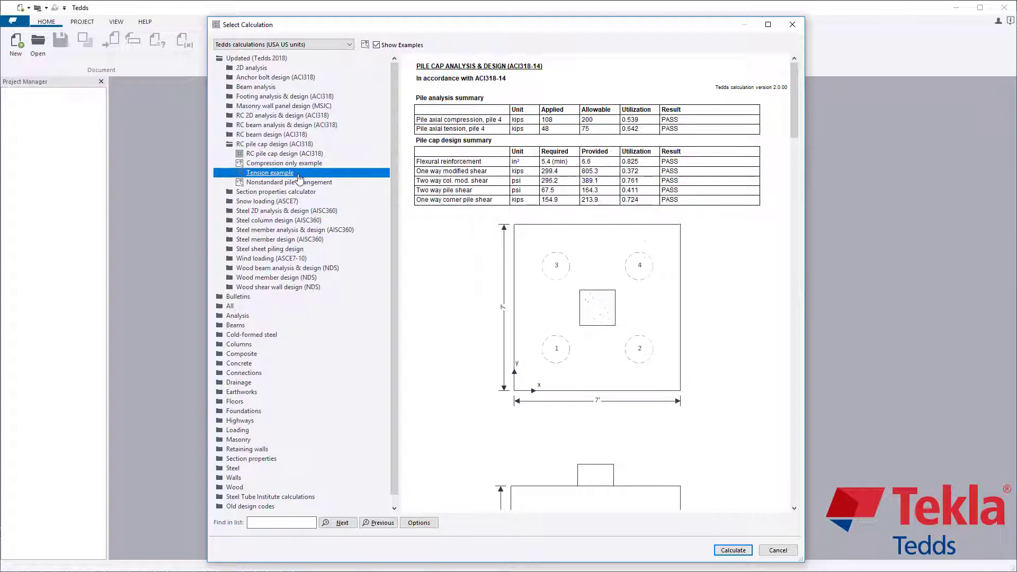
{"action": "left_click", "coordinate": [312, 182]}
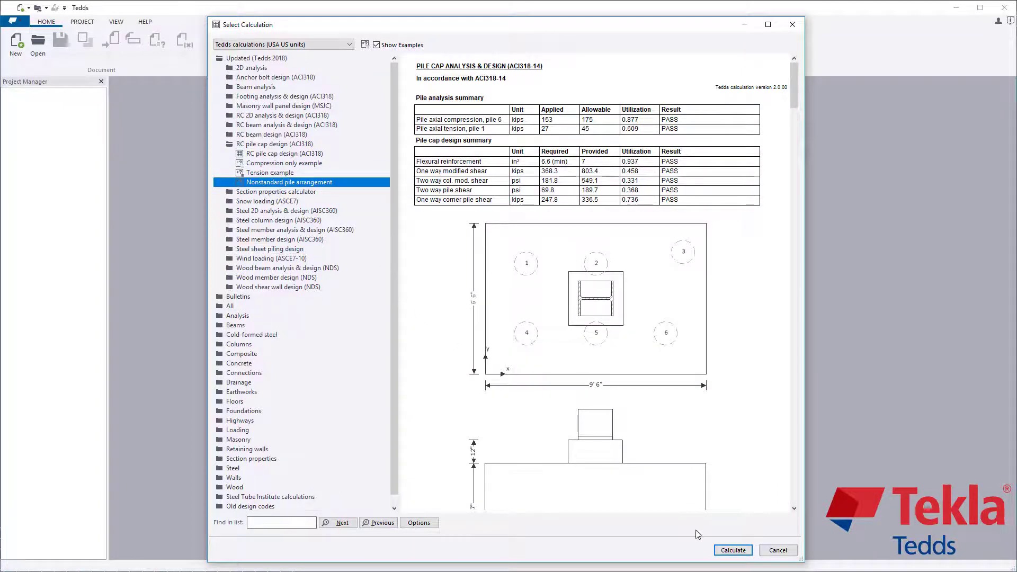
{"action": "left_click", "coordinate": [734, 551]}
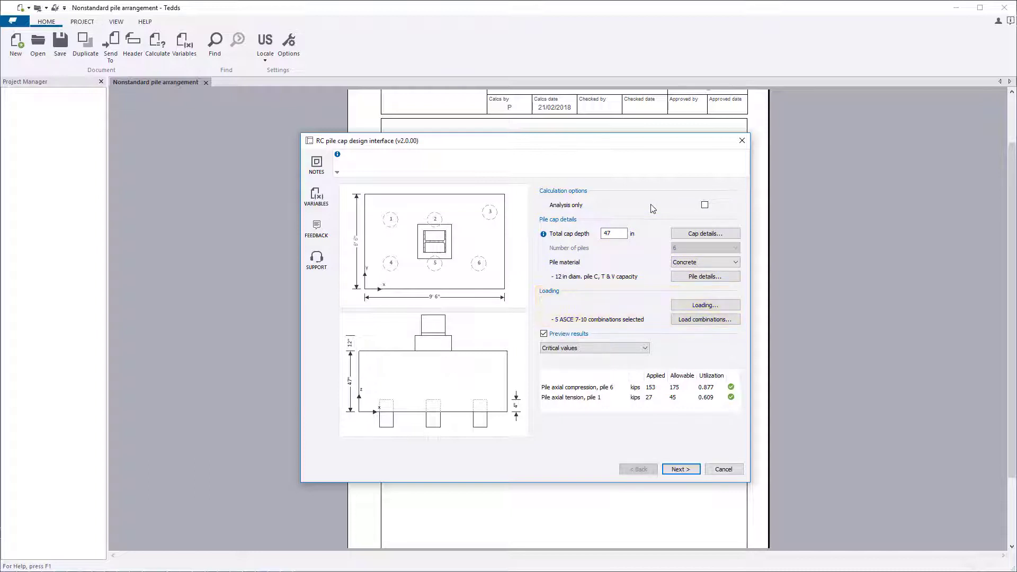
Tick Analysis only, untick Preview results, read the cap depth note, and keep Concrete piles
{"action": "left_click", "coordinate": [705, 206]}
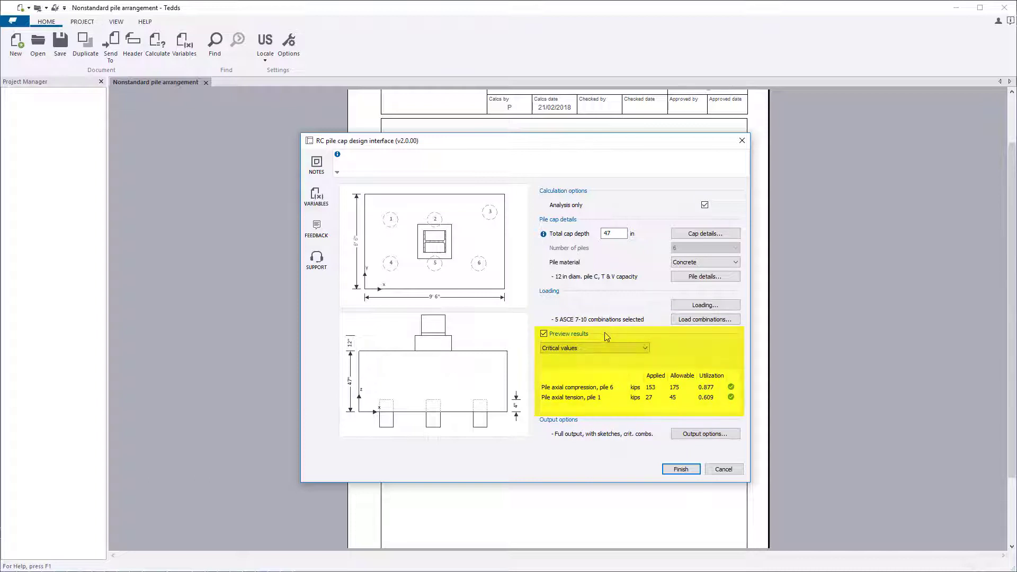
{"action": "left_click", "coordinate": [545, 334]}
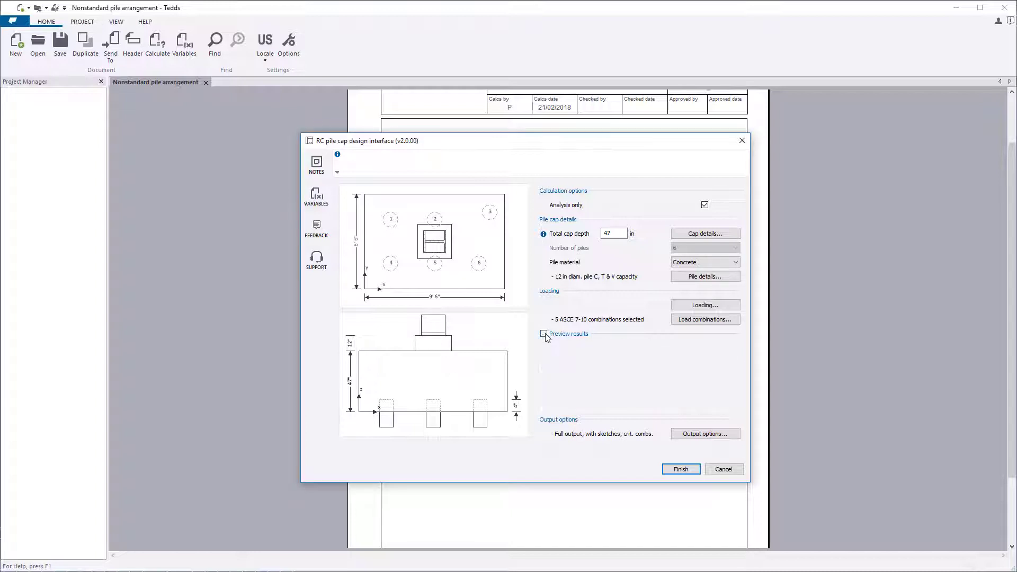
{"action": "mouse_move", "coordinate": [544, 238]}
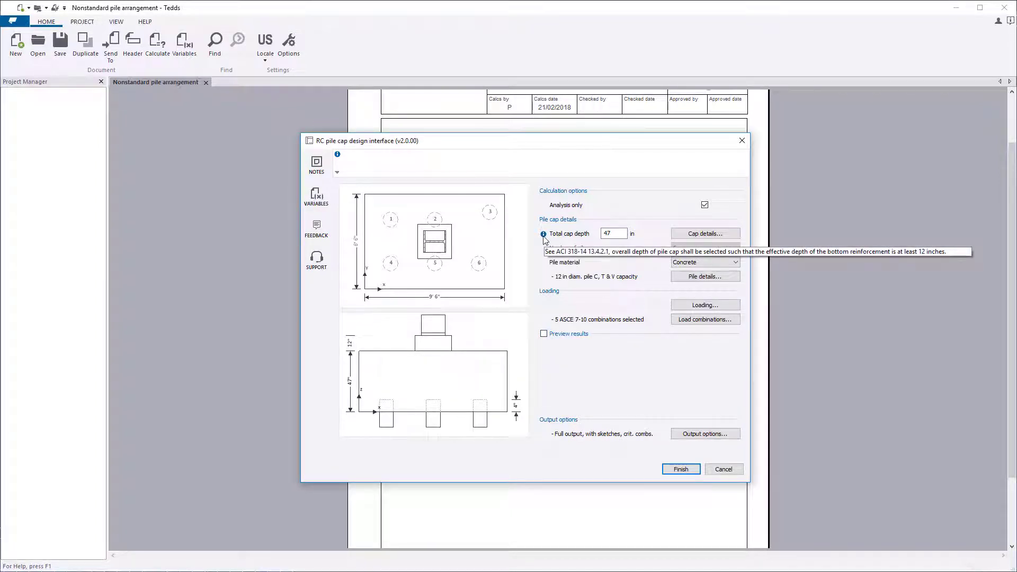
{"action": "left_click", "coordinate": [623, 233]}
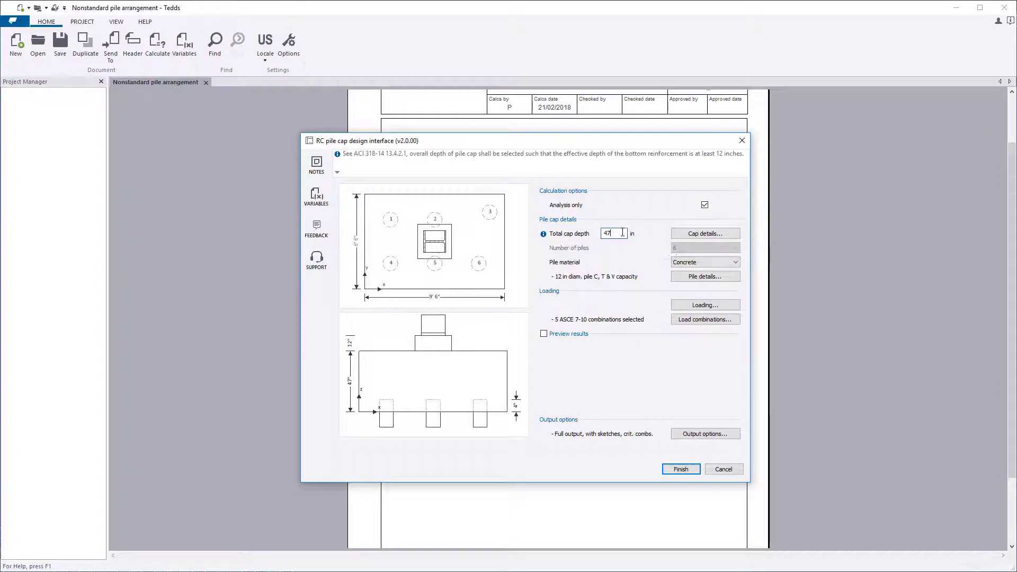
{"action": "left_click", "coordinate": [717, 260]}
{"action": "left_click", "coordinate": [718, 260]}
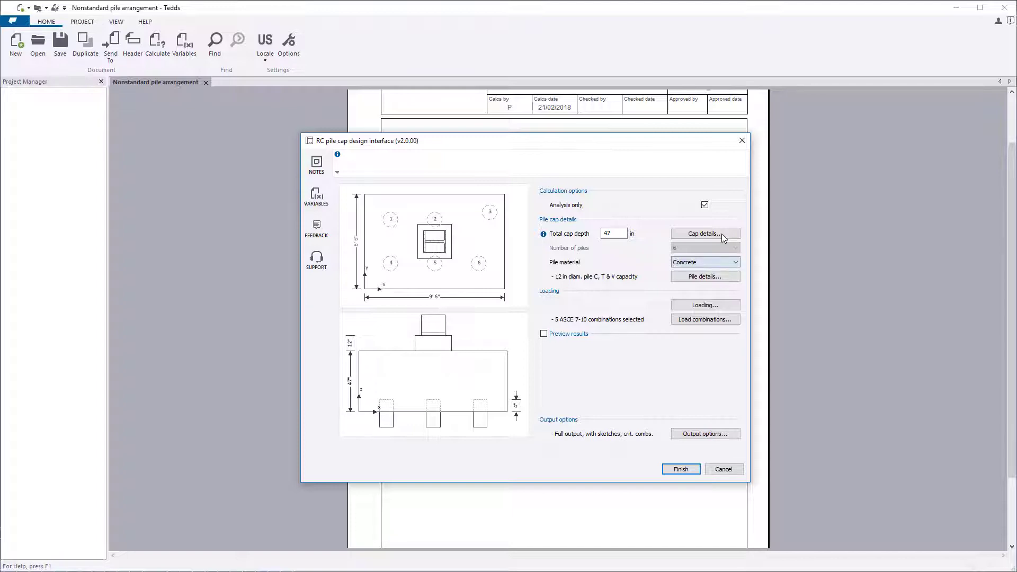
{"action": "left_click", "coordinate": [722, 234]}
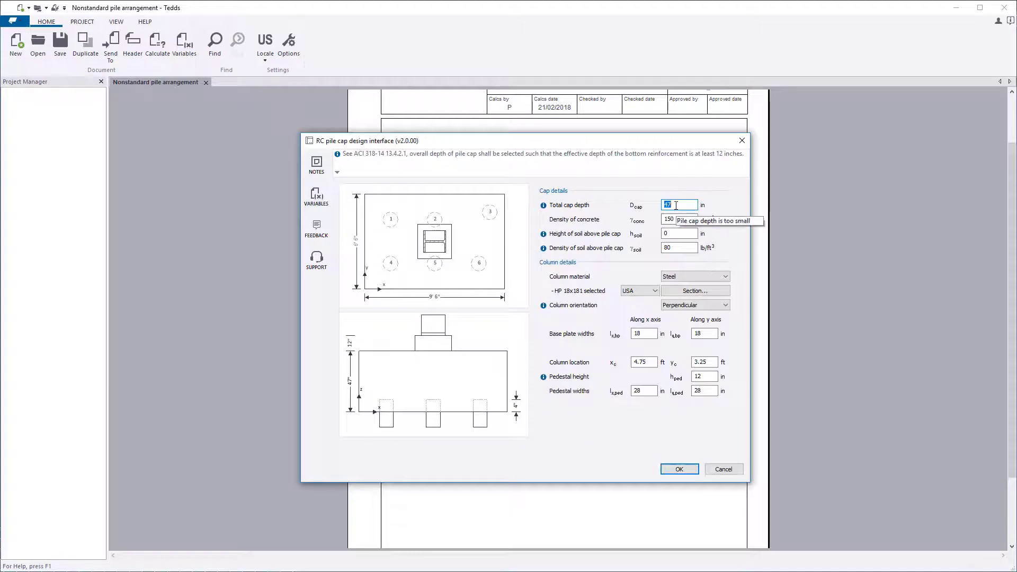
{"action": "left_click", "coordinate": [699, 276]}
{"action": "key", "text": "Down"}
{"action": "key", "text": "Return"}
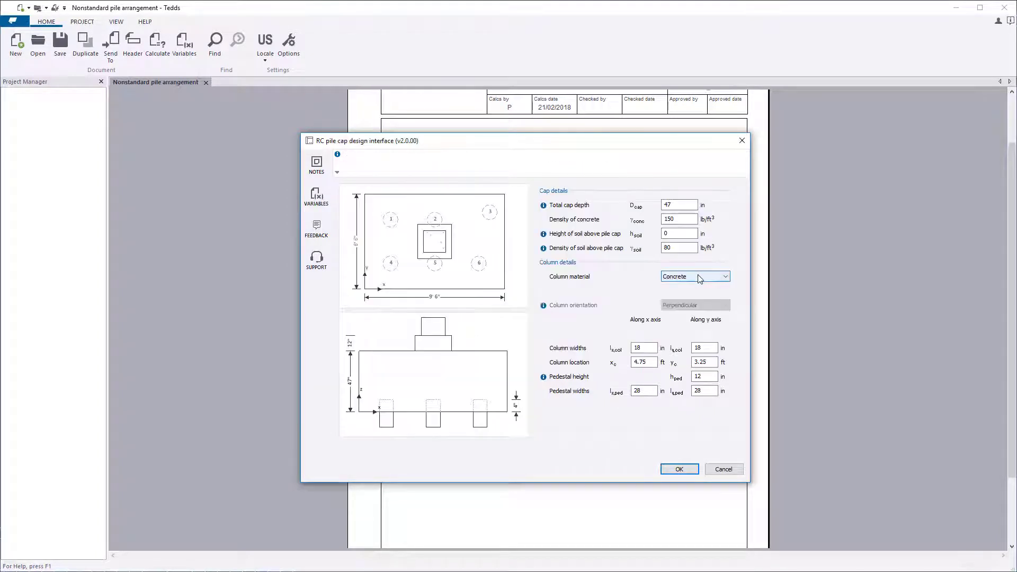
{"action": "left_click", "coordinate": [698, 277]}
{"action": "key", "text": "Up"}
{"action": "key", "text": "Return"}
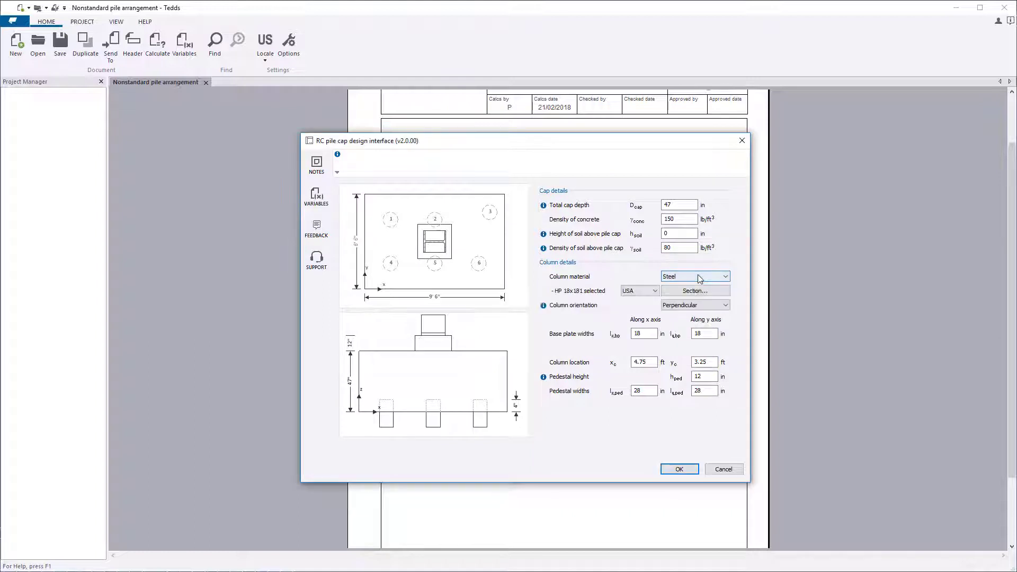
{"action": "left_click", "coordinate": [656, 291]}
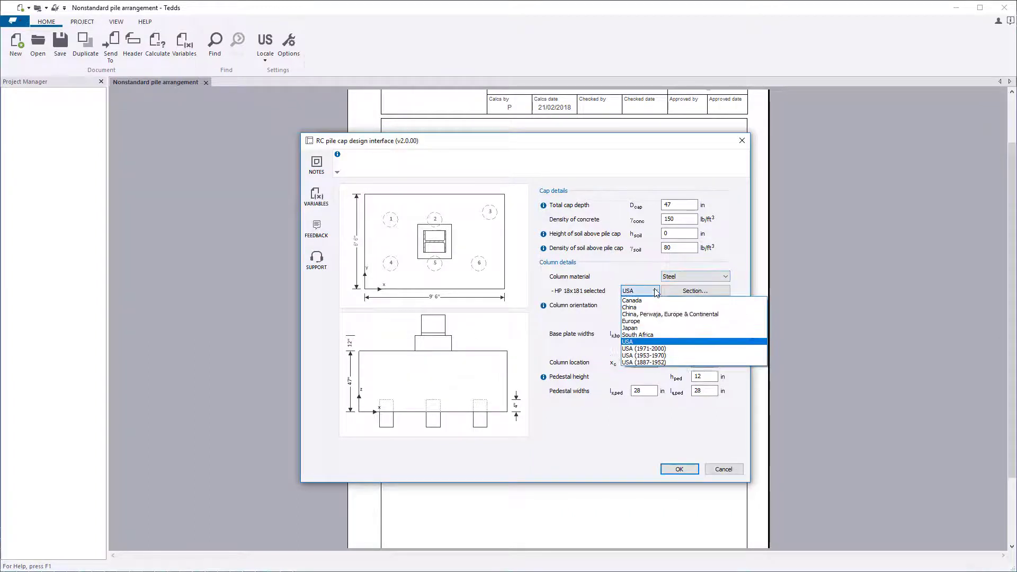
{"action": "left_click", "coordinate": [656, 291]}
{"action": "left_click", "coordinate": [714, 291]}
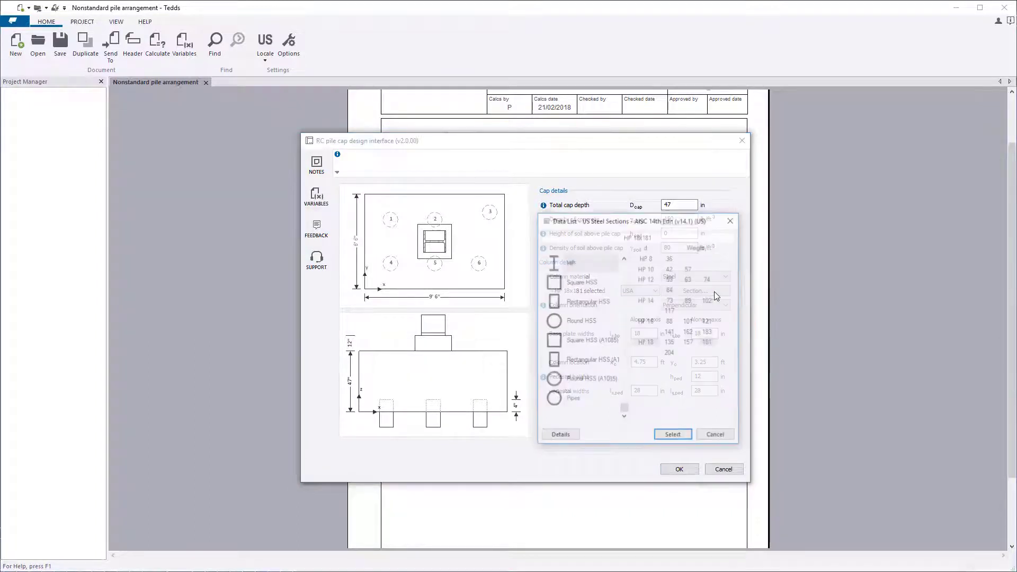
{"action": "left_click", "coordinate": [674, 436]}
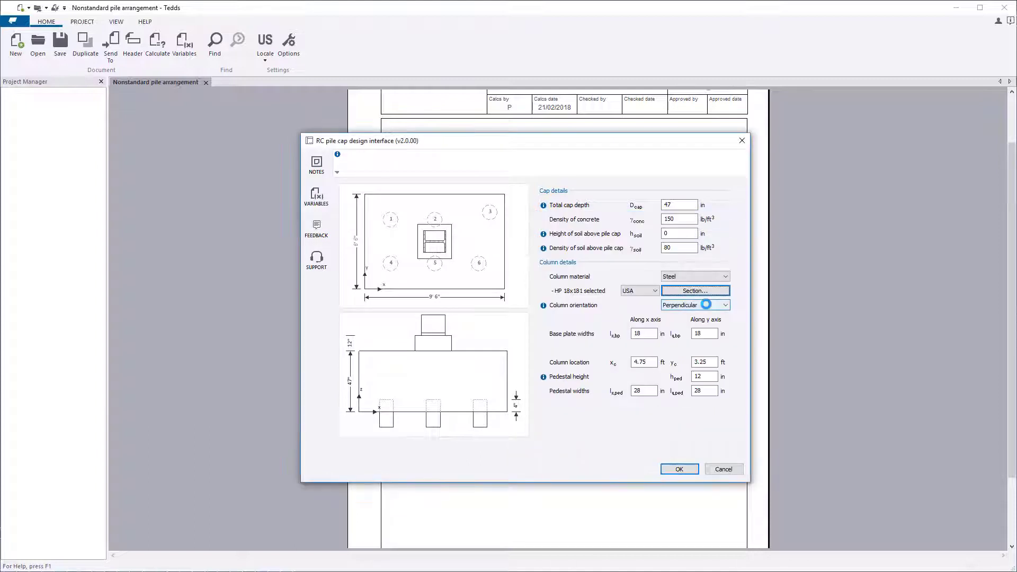
{"action": "left_click", "coordinate": [708, 305]}
{"action": "left_click", "coordinate": [709, 307]}
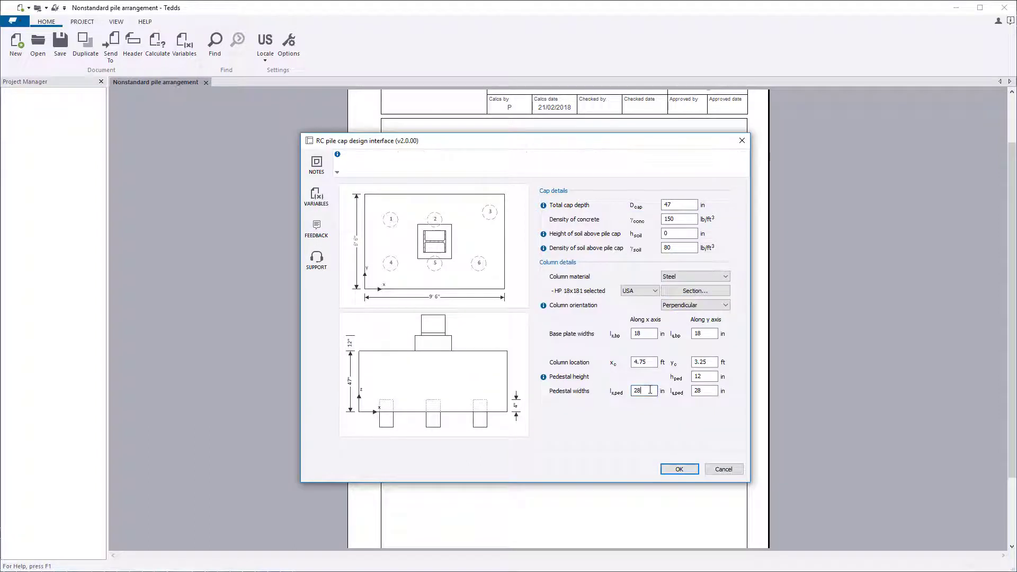
{"action": "left_click", "coordinate": [679, 469]}
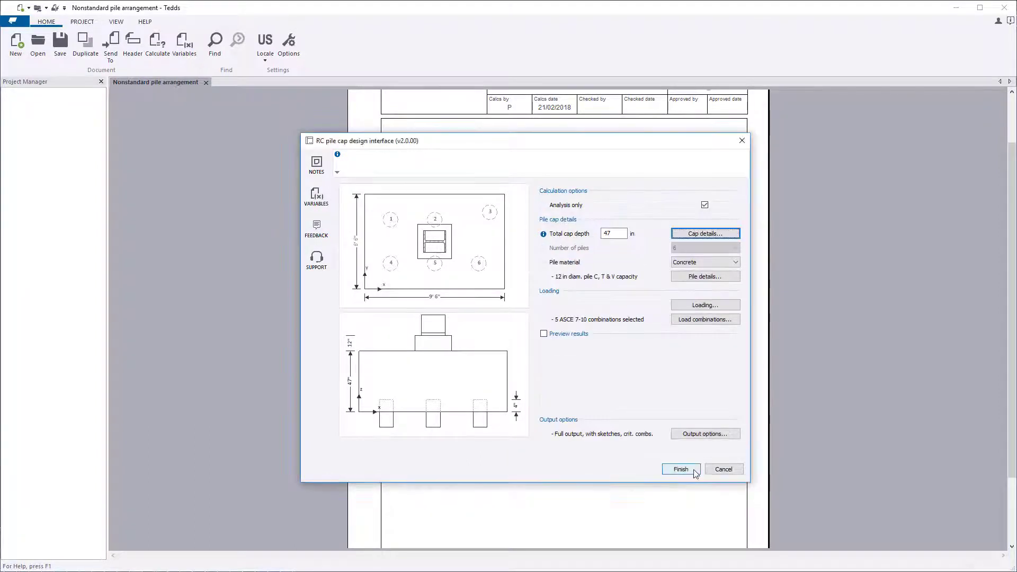
In Pile details, keep circular piles, try 8 piles, return to 6, and enable custom pile locations
{"action": "left_click", "coordinate": [724, 279]}
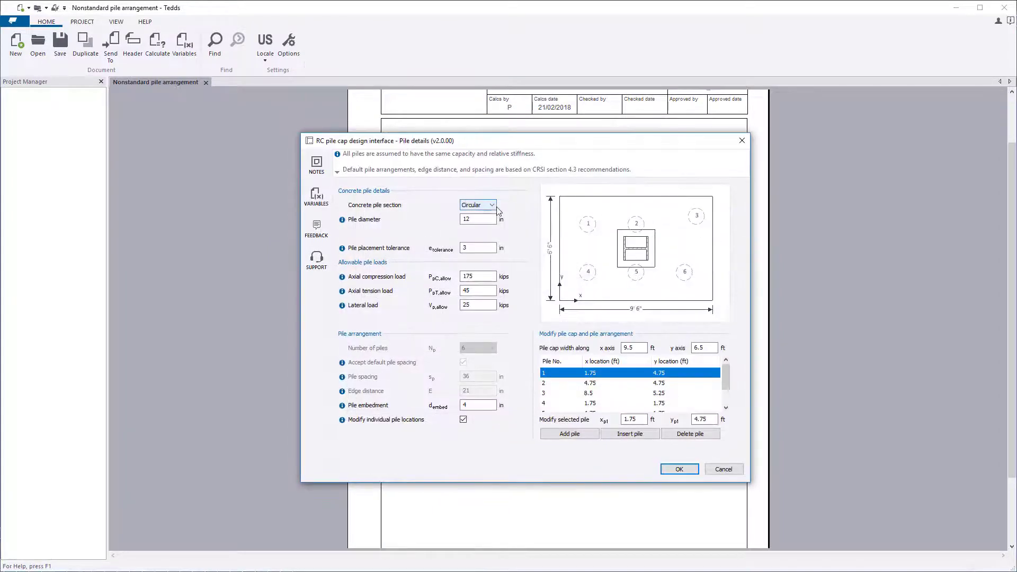
{"action": "left_click", "coordinate": [494, 208]}
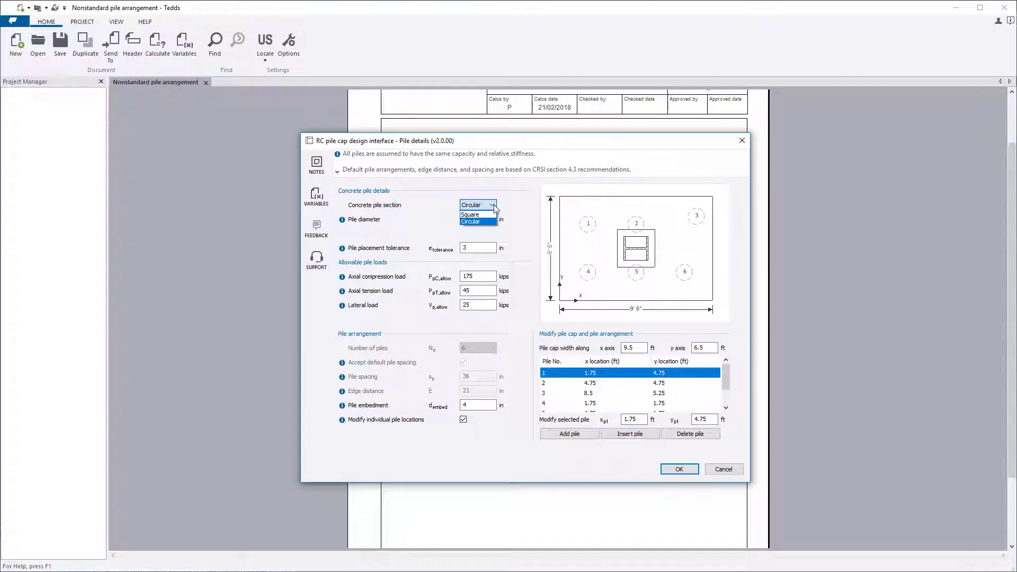
{"action": "left_click", "coordinate": [477, 222]}
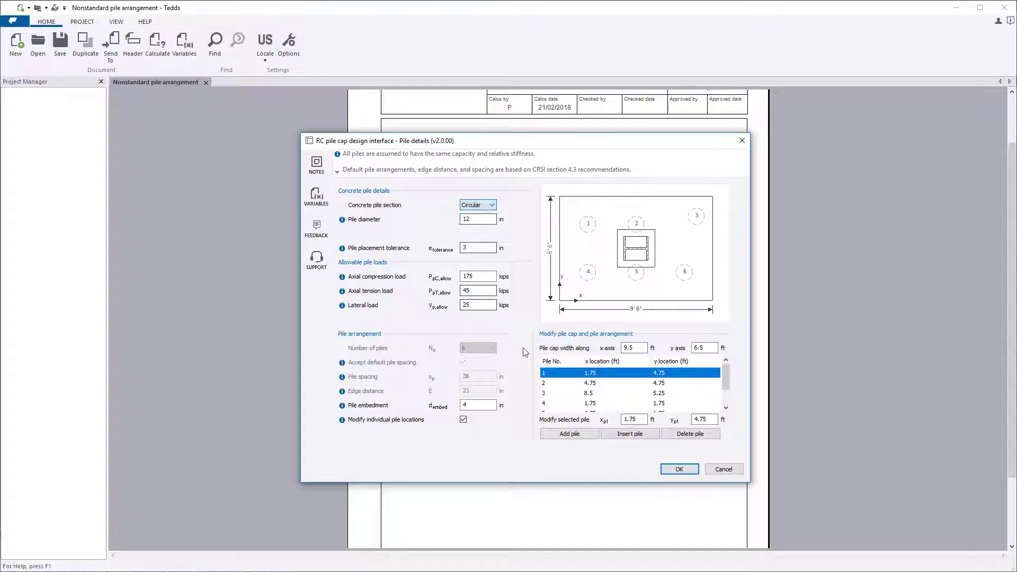
{"action": "left_click", "coordinate": [464, 421]}
{"action": "left_click", "coordinate": [479, 349]}
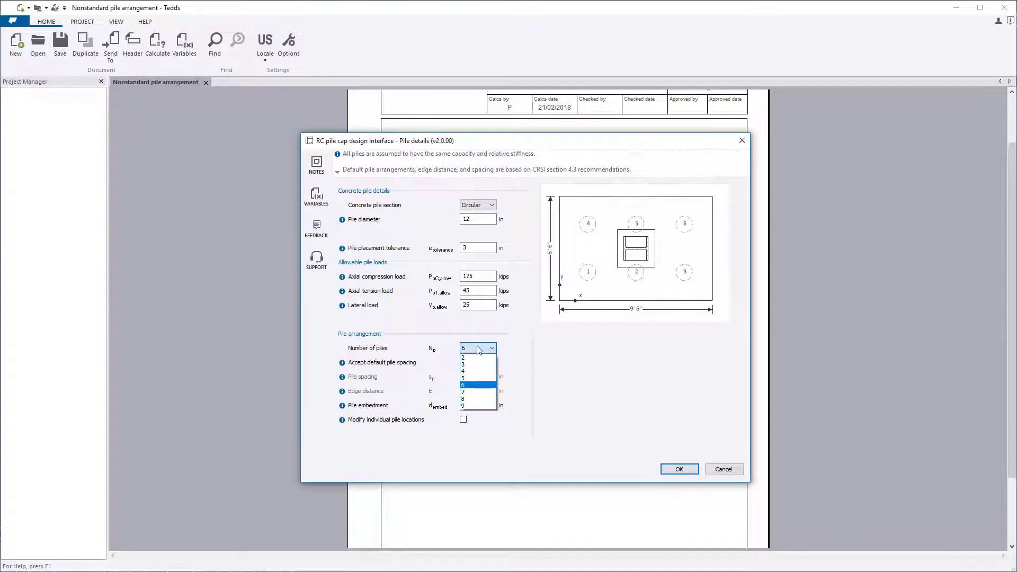
{"action": "key", "text": "Down"}
{"action": "key", "text": "Down"}
{"action": "left_click", "coordinate": [478, 349]}
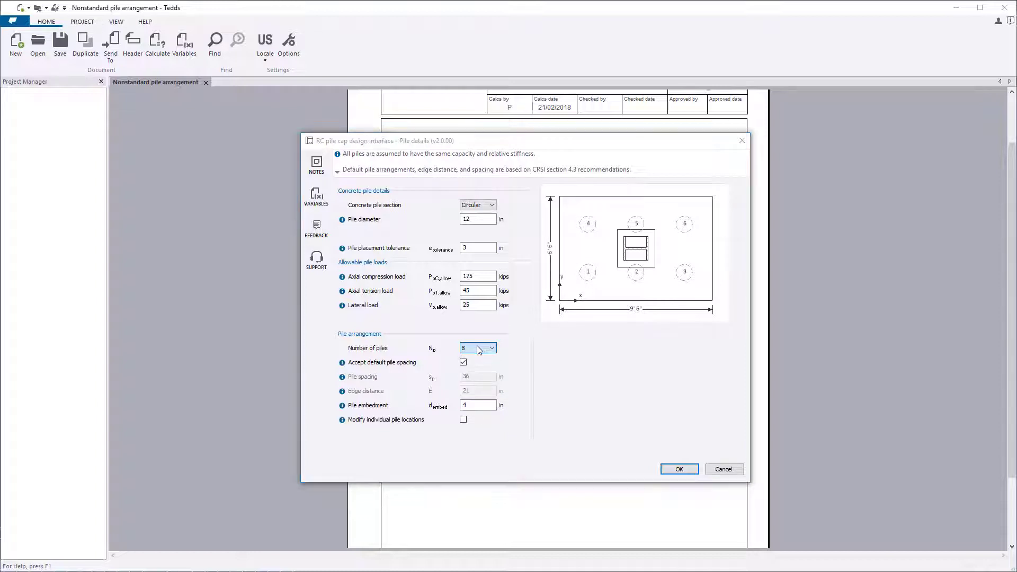
{"action": "left_click", "coordinate": [479, 349]}
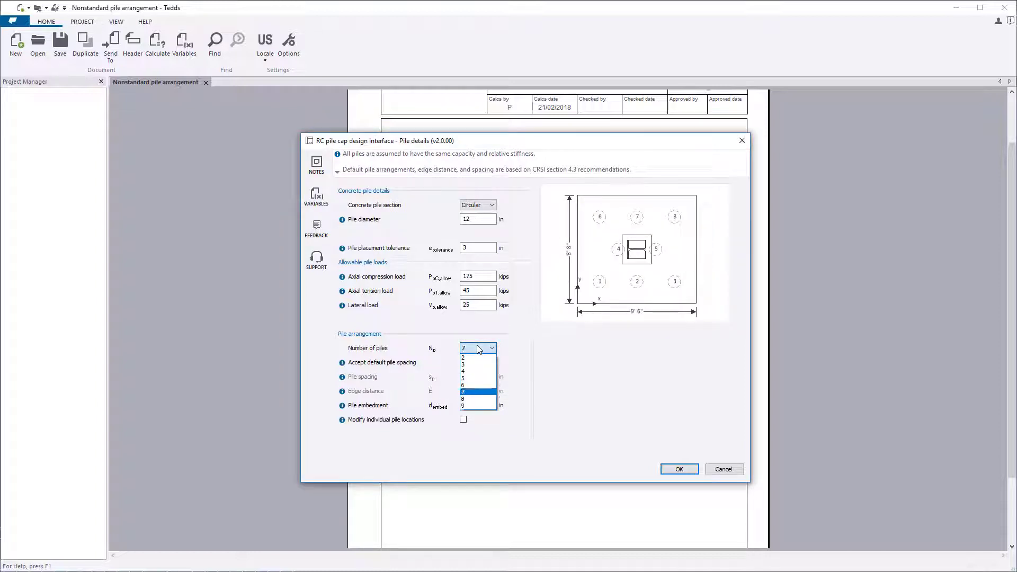
{"action": "left_click", "coordinate": [469, 385]}
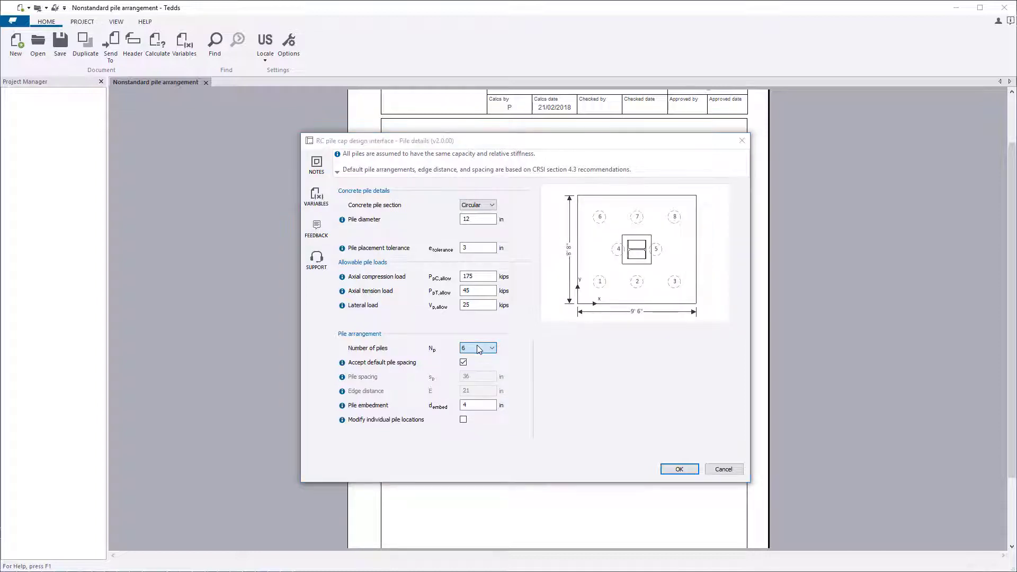
{"action": "left_click", "coordinate": [464, 420]}
Move pile 3 to x = 8 ft after x = 9 ft fails the edge-distance check
{"action": "left_click", "coordinate": [599, 393]}
{"action": "double_click", "coordinate": [630, 420]}
{"action": "type", "text": "9"}
{"action": "left_click", "coordinate": [701, 419]}
{"action": "left_click", "coordinate": [679, 470]}
{"action": "left_click", "coordinate": [538, 332]}
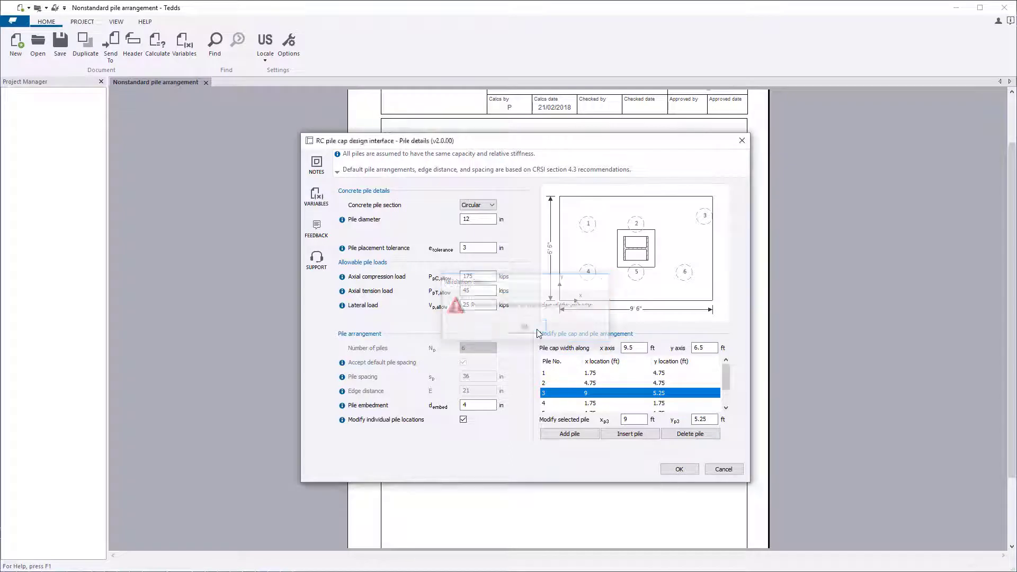
{"action": "double_click", "coordinate": [634, 419]}
{"action": "type", "text": "8"}
{"action": "left_click", "coordinate": [705, 419]}
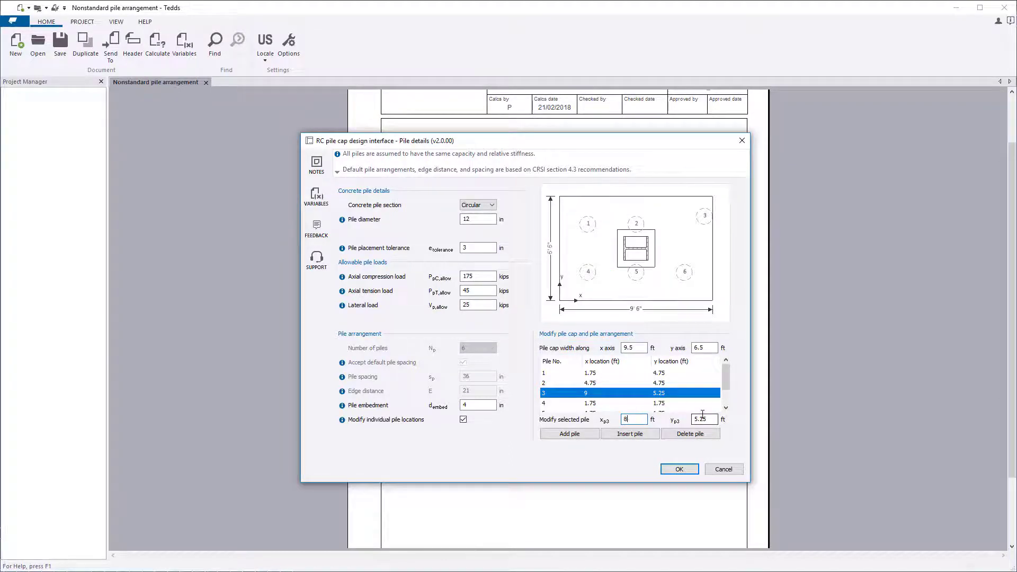
{"action": "left_click", "coordinate": [679, 469]}
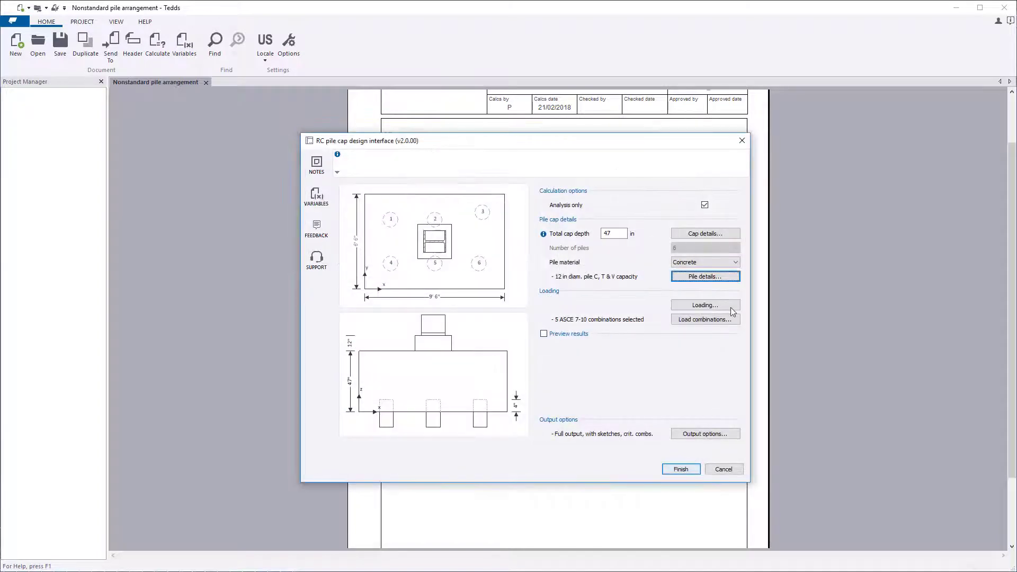
{"action": "left_click", "coordinate": [732, 305]}
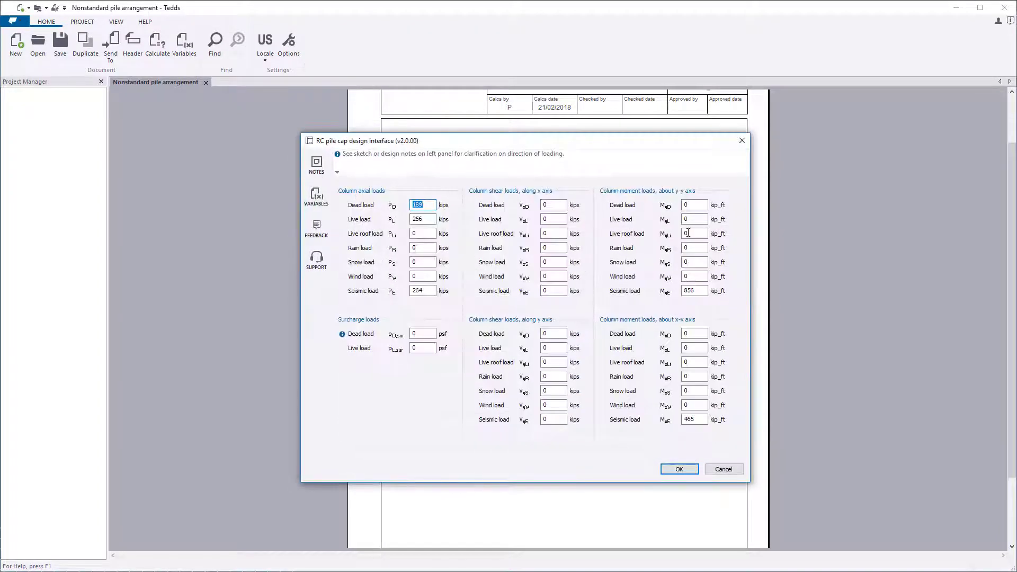
{"action": "left_click", "coordinate": [434, 205]}
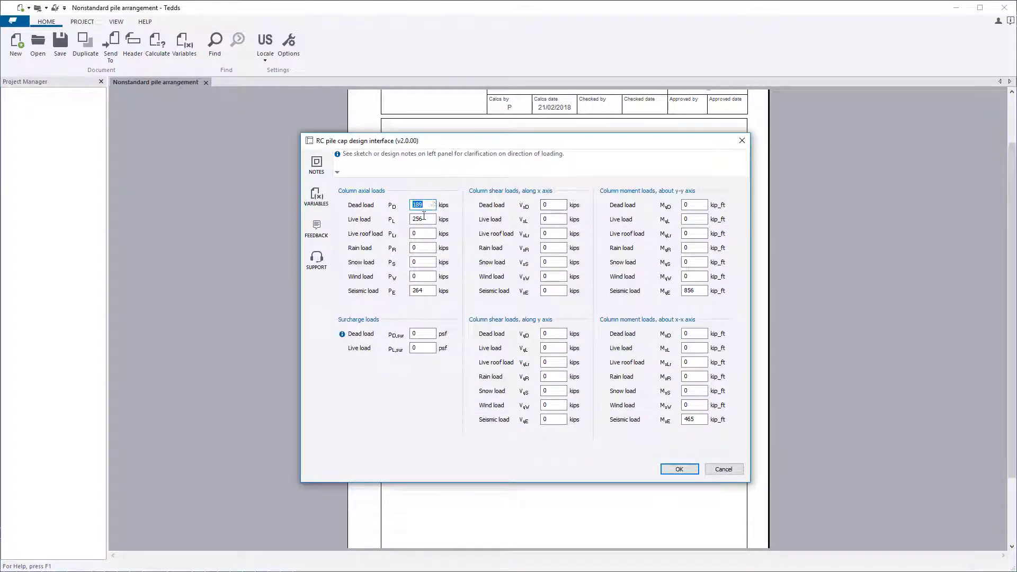
{"action": "left_click", "coordinate": [429, 335]}
{"action": "left_click", "coordinate": [560, 205]}
{"action": "left_click", "coordinate": [688, 469]}
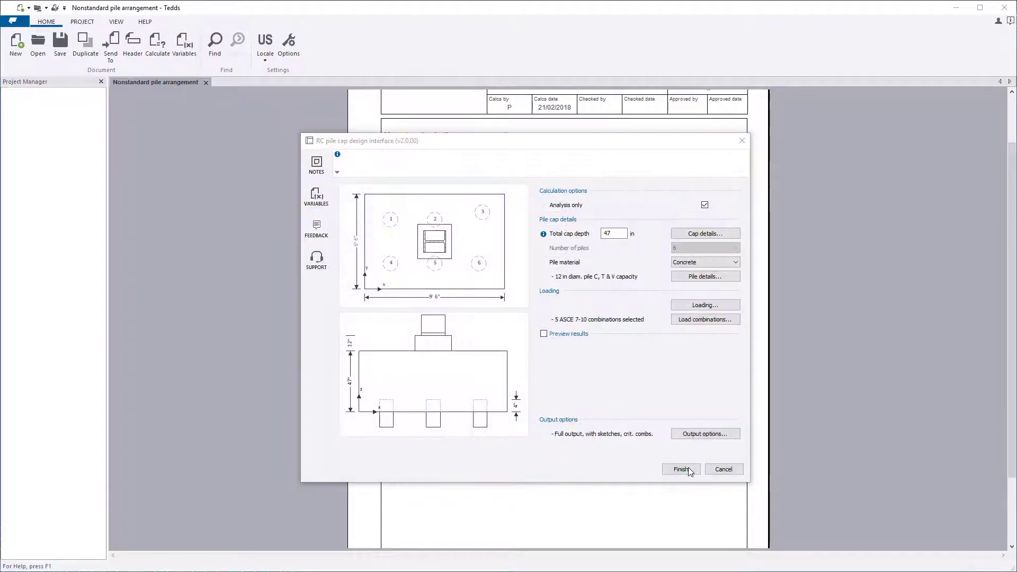
Keep ASCE 7-10 load combinations with the redundancy seismic factor and confirm
{"action": "left_click", "coordinate": [729, 319]}
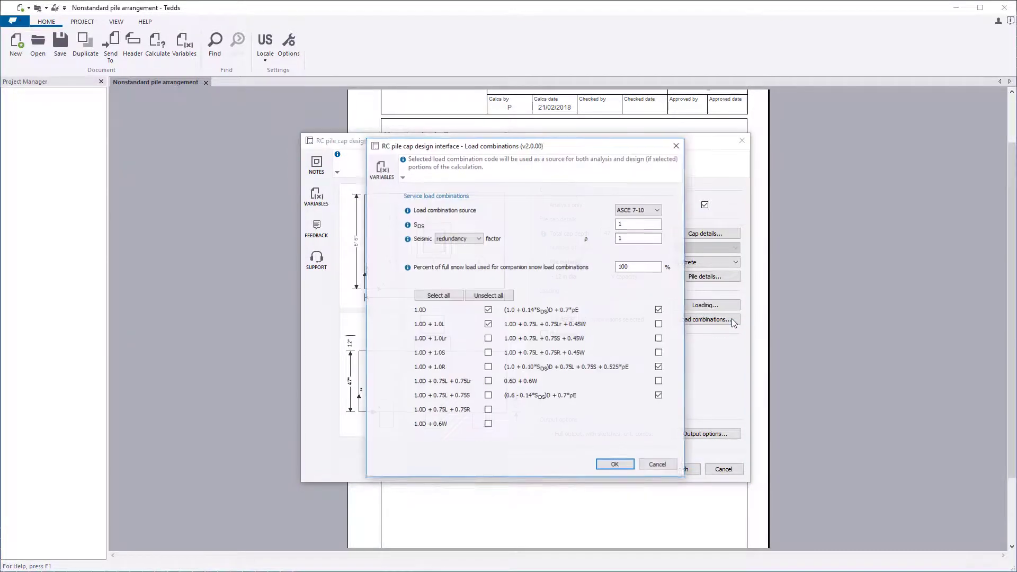
{"action": "left_click", "coordinate": [651, 212]}
{"action": "left_click", "coordinate": [639, 233]}
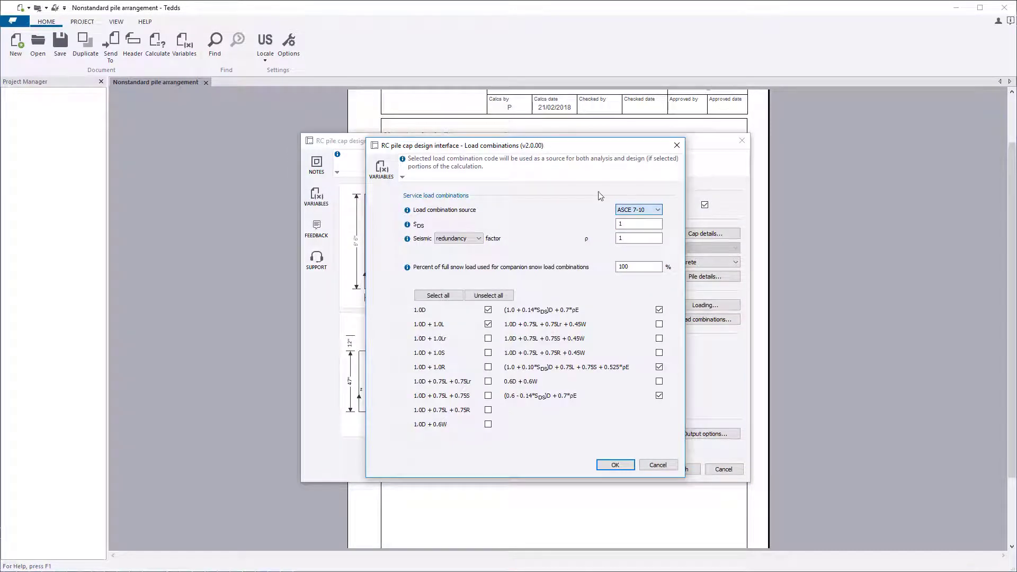
{"action": "left_click", "coordinate": [480, 243]}
{"action": "left_click", "coordinate": [479, 247]}
{"action": "left_click", "coordinate": [638, 267]}
{"action": "left_click", "coordinate": [620, 466]}
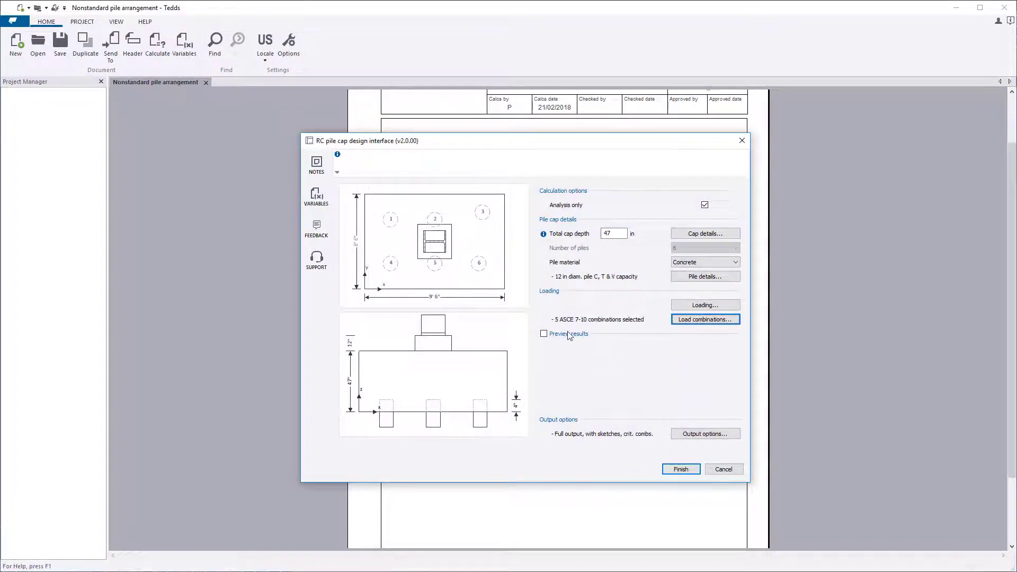
Preview results, view load combination 14, then return to the critical values
{"action": "left_click", "coordinate": [545, 336]}
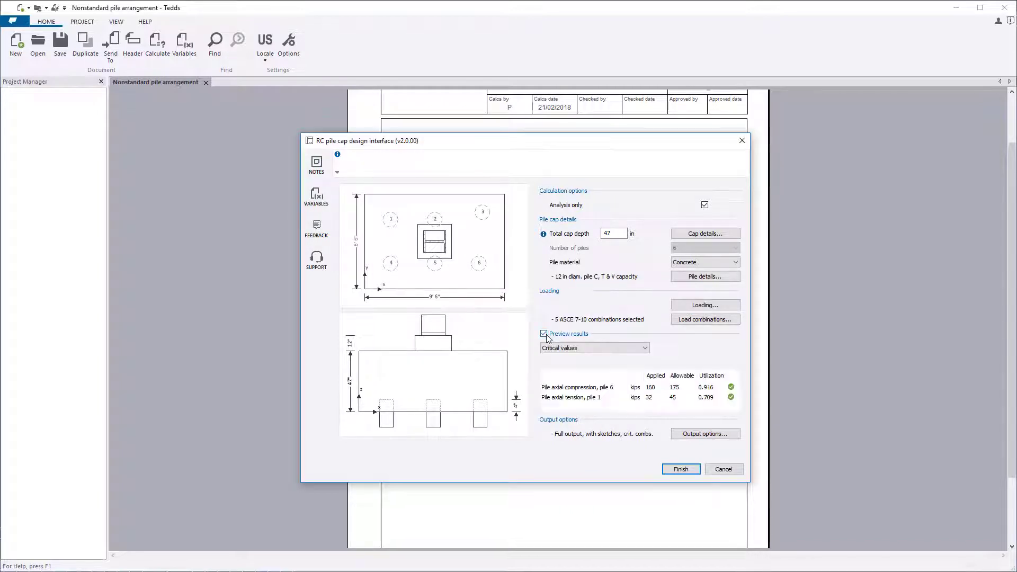
{"action": "left_click", "coordinate": [593, 348]}
{"action": "key", "text": "Down"}
{"action": "key", "text": "Down"}
{"action": "key", "text": "Down"}
{"action": "key", "text": "Down"}
{"action": "key", "text": "Return"}
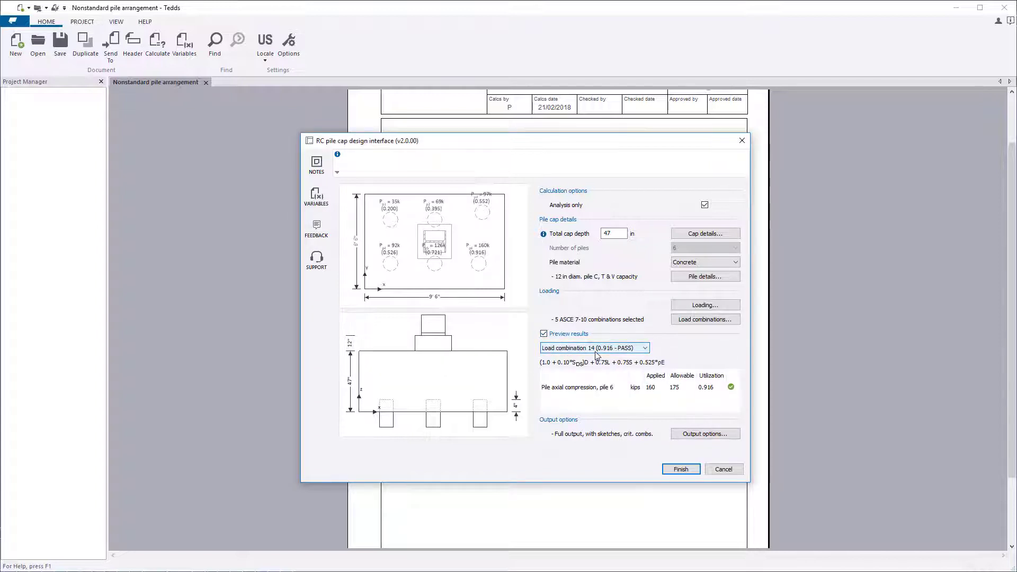
{"action": "left_click", "coordinate": [597, 351]}
{"action": "key", "text": "Up"}
{"action": "key", "text": "Up"}
{"action": "key", "text": "Up"}
{"action": "key", "text": "Up"}
{"action": "key", "text": "Up"}
{"action": "key", "text": "Return"}
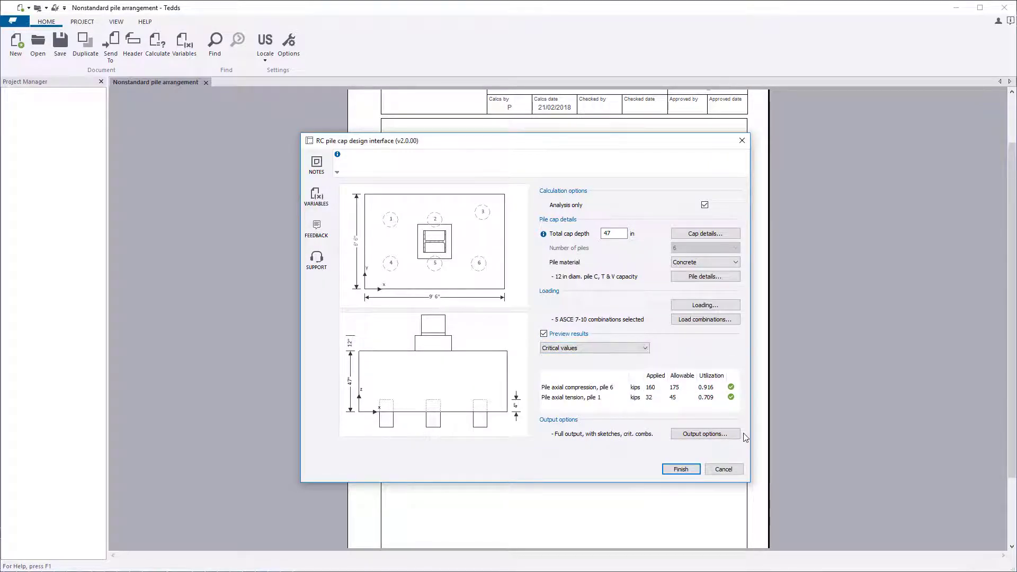
Include design, advance to the design stage, and keep ACI 318-14 with Auto outer layer direction
{"action": "left_click", "coordinate": [705, 205]}
{"action": "left_click", "coordinate": [705, 205]}
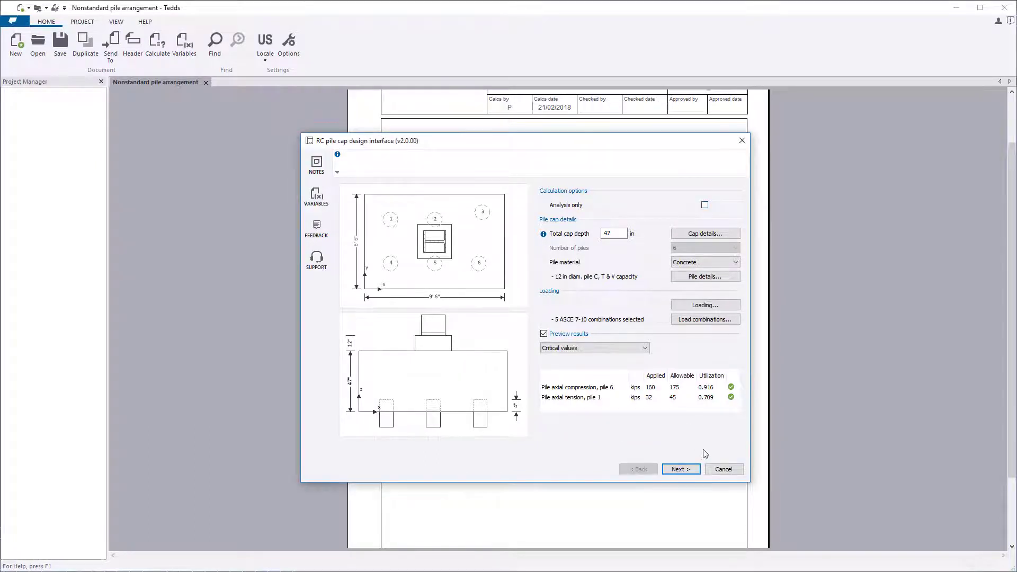
{"action": "left_click", "coordinate": [698, 471]}
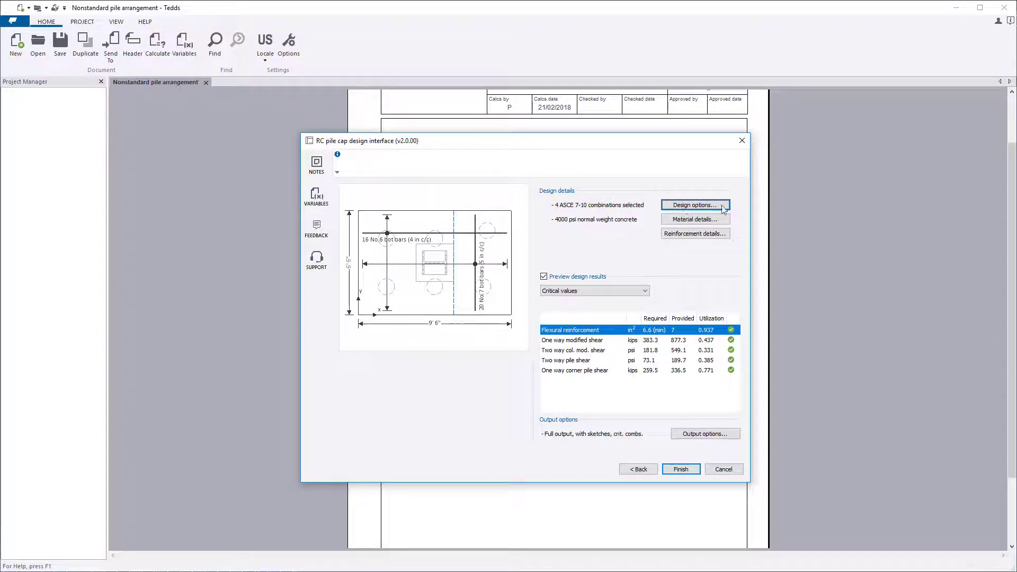
{"action": "left_click", "coordinate": [724, 208]}
{"action": "left_click", "coordinate": [657, 211]}
{"action": "left_click", "coordinate": [657, 211]}
{"action": "left_click", "coordinate": [657, 224]}
{"action": "left_click", "coordinate": [635, 233]}
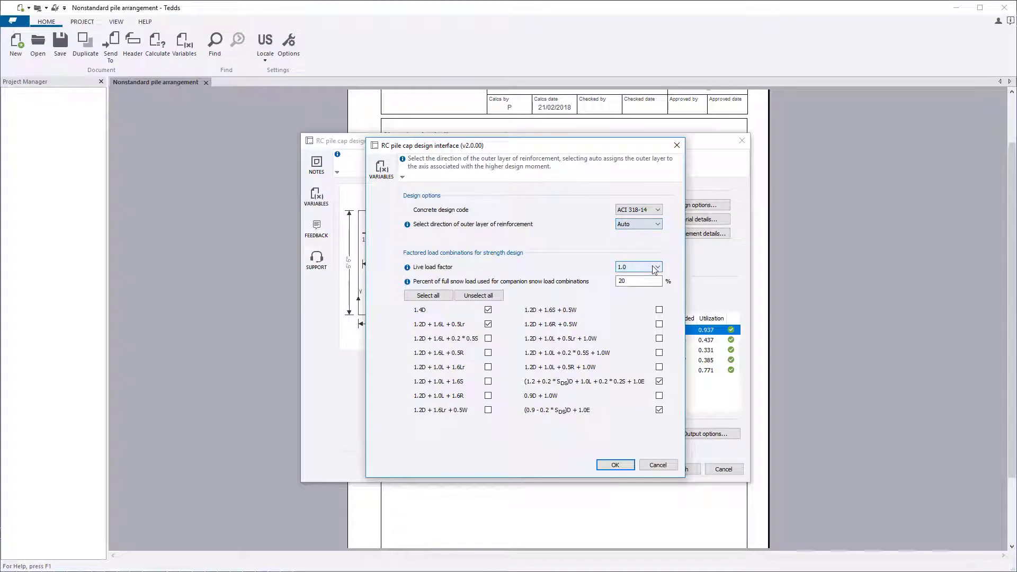
{"action": "left_click", "coordinate": [654, 269]}
{"action": "left_click", "coordinate": [615, 465]}
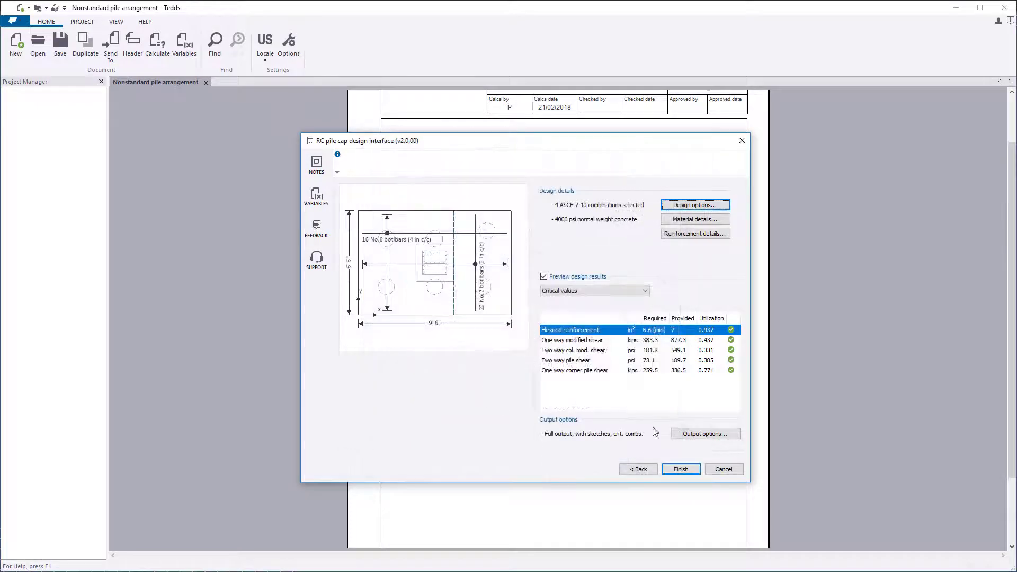
Keep normal weight concrete and 60000 reinforcement yield strength in Material details
{"action": "left_click", "coordinate": [726, 220]}
{"action": "left_click", "coordinate": [648, 295]}
{"action": "left_click", "coordinate": [630, 301]}
{"action": "left_click", "coordinate": [635, 339]}
{"action": "left_click", "coordinate": [630, 347]}
{"action": "left_click", "coordinate": [615, 394]}
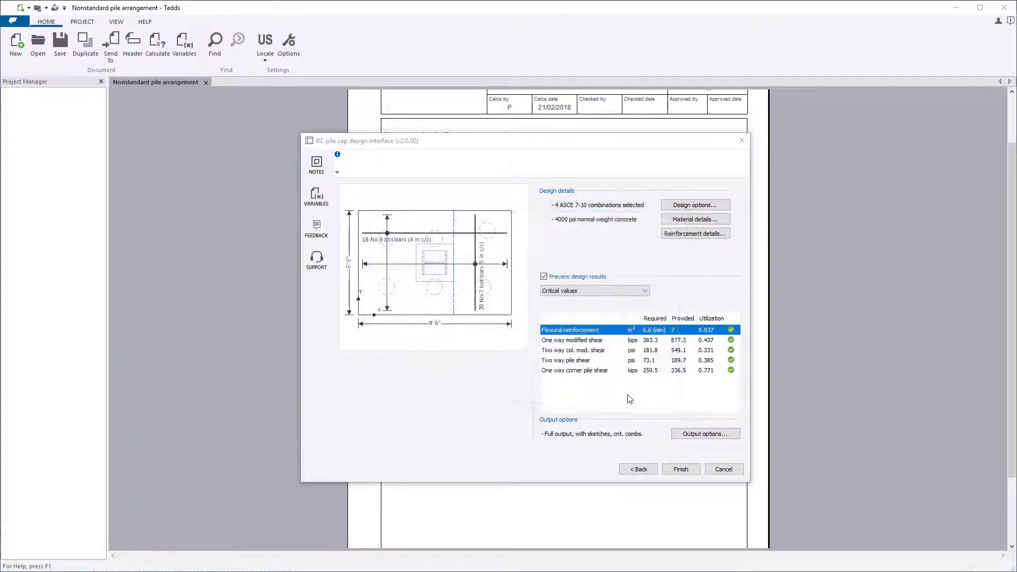
Set 12 x-direction bottom bars in Reinforcement details and recalculate, showing flexure failing at 1.25
{"action": "left_click", "coordinate": [718, 236]}
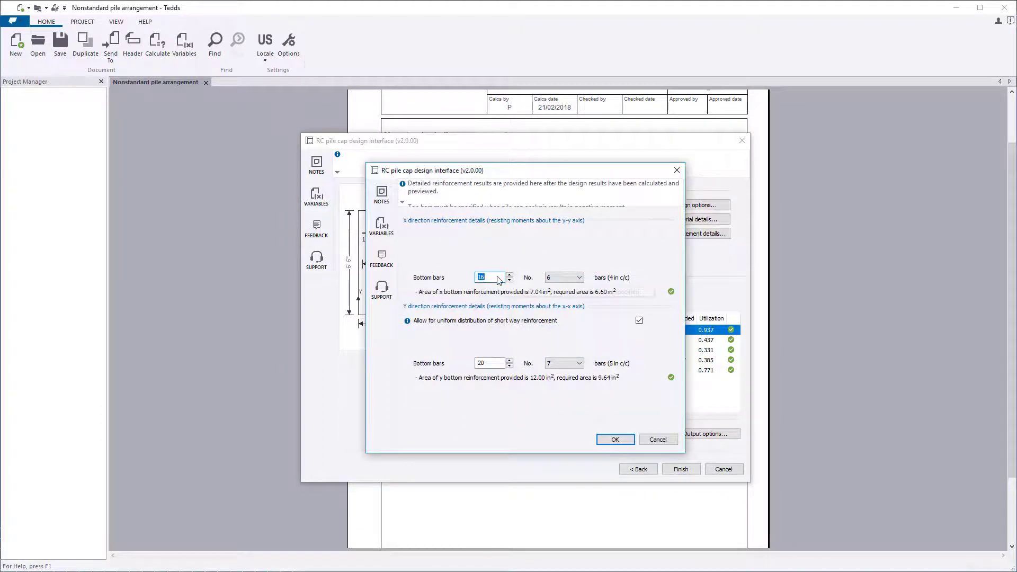
{"action": "type", "text": "12"}
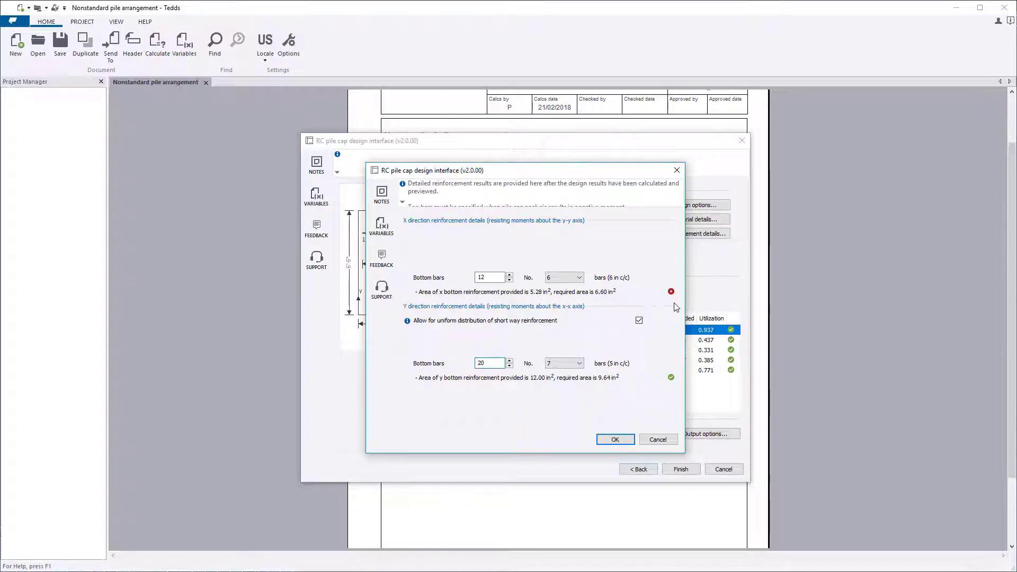
{"action": "left_click", "coordinate": [629, 443]}
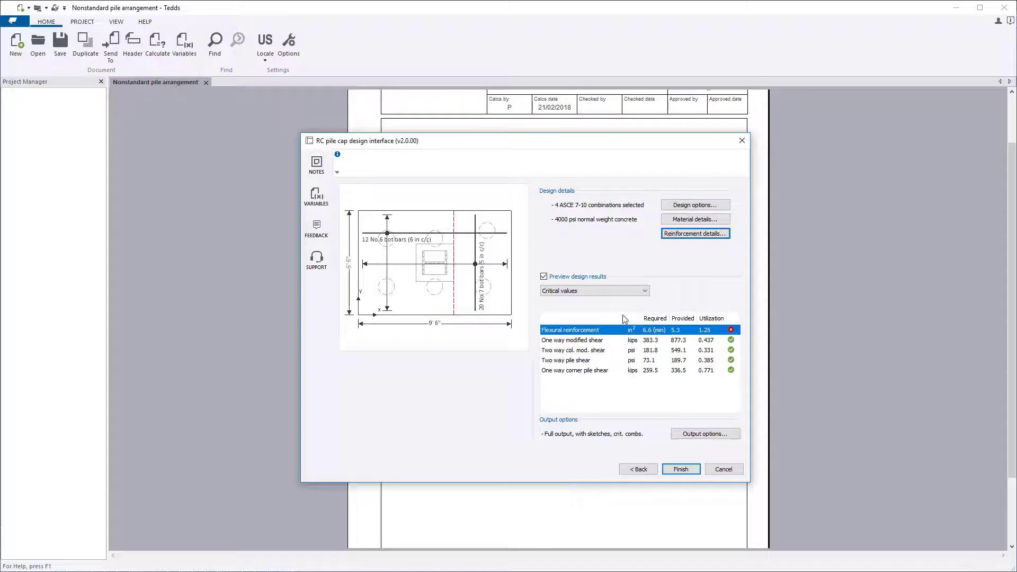
{"action": "left_click", "coordinate": [595, 290]}
{"action": "left_click", "coordinate": [588, 316]}
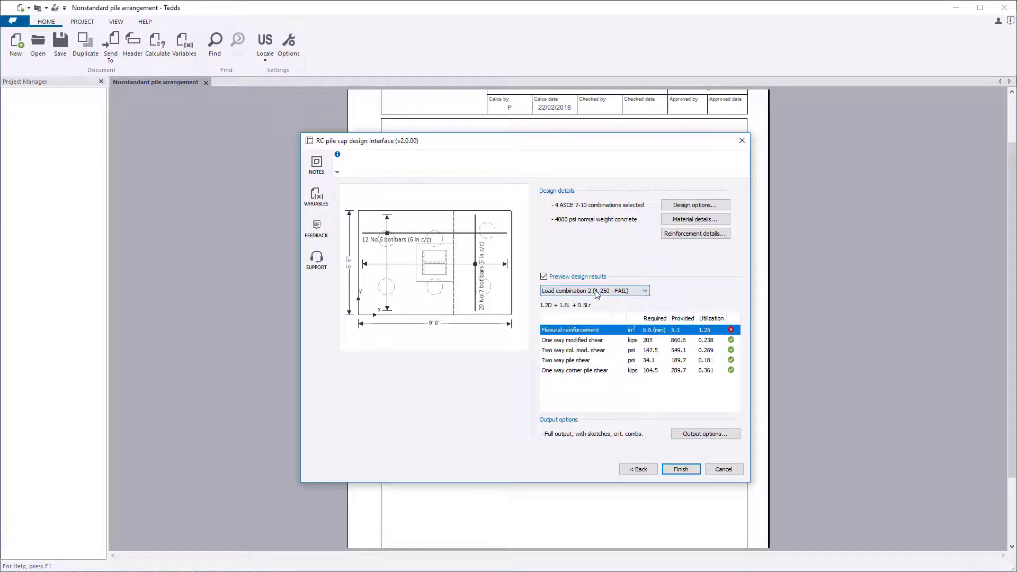
{"action": "left_click", "coordinate": [595, 291]}
{"action": "key", "text": "Down"}
{"action": "key", "text": "Return"}
{"action": "left_click", "coordinate": [596, 291]}
{"action": "key", "text": "Up"}
{"action": "key", "text": "Up"}
{"action": "key", "text": "Up"}
{"action": "key", "text": "Return"}
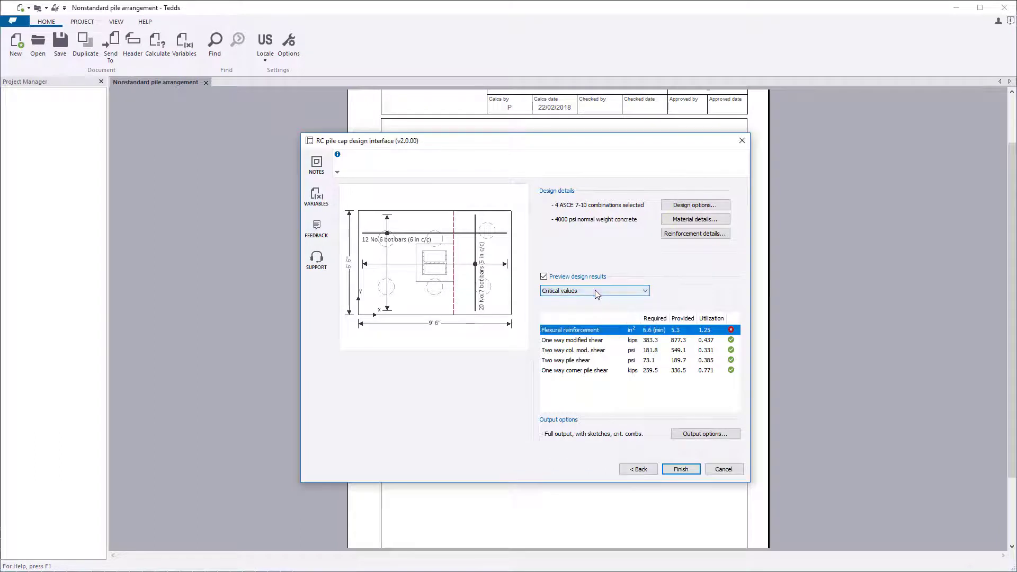
{"action": "left_click", "coordinate": [604, 370]}
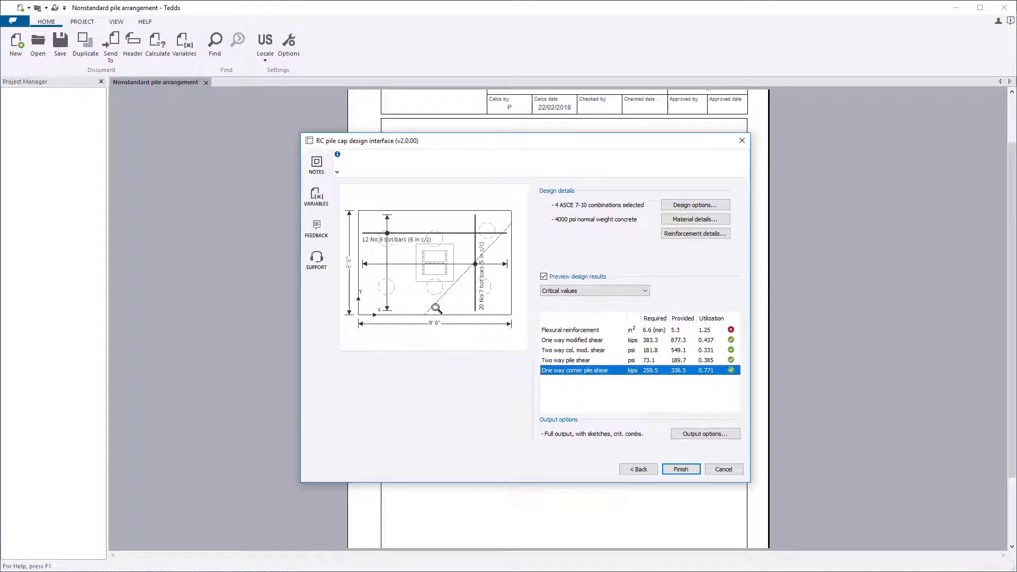
{"action": "key", "text": "Up"}
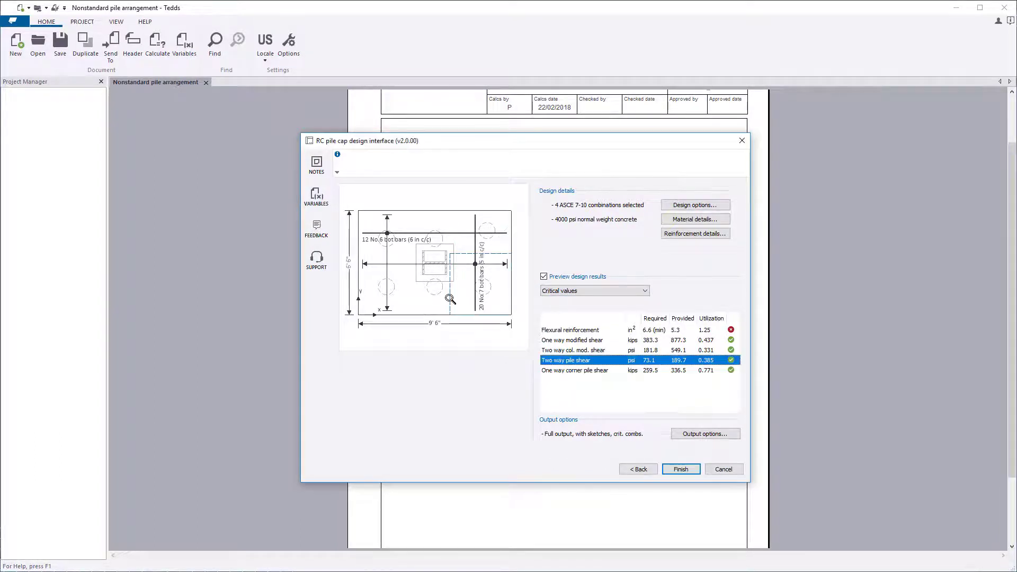
{"action": "left_click", "coordinate": [603, 352]}
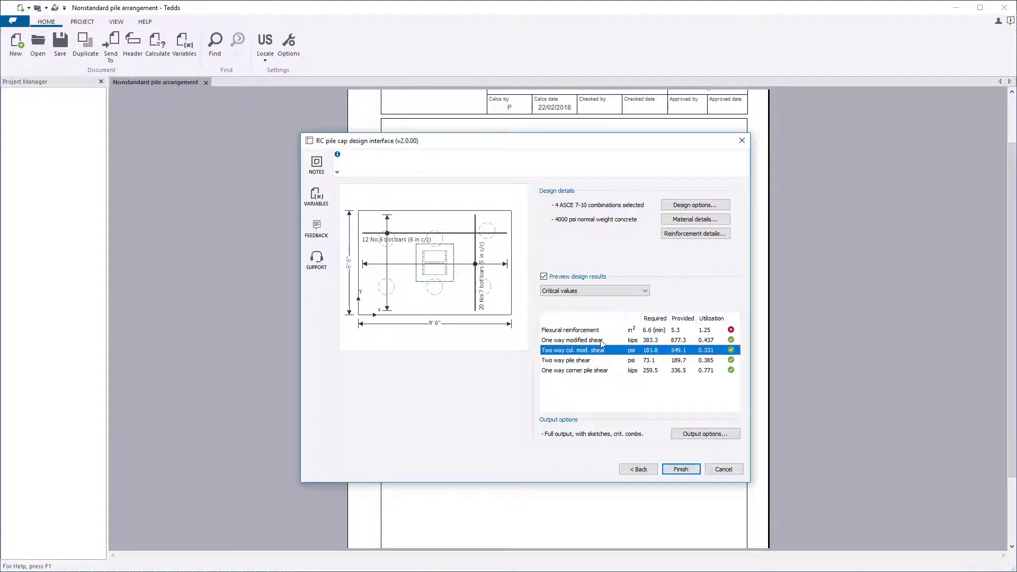
{"action": "left_click", "coordinate": [602, 342]}
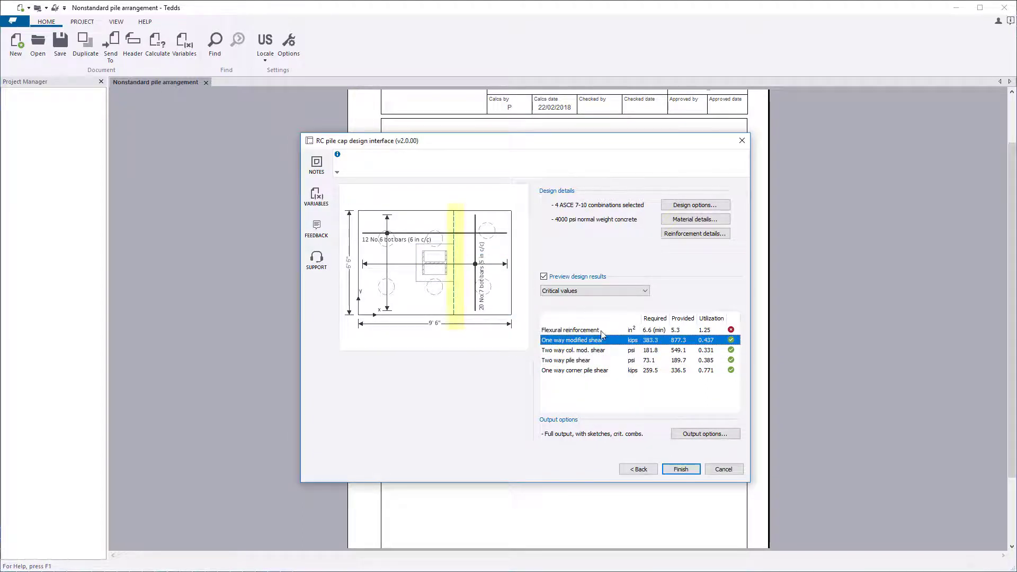
{"action": "left_click", "coordinate": [453, 295]}
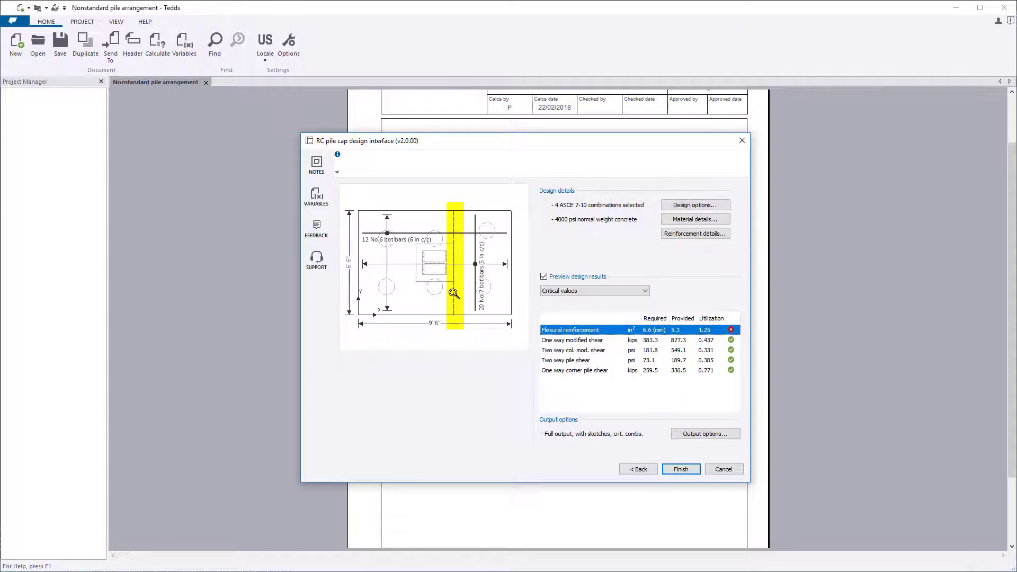
Change the x-direction bottom bars from 12 to 16 and recalculate
{"action": "left_click", "coordinate": [718, 236]}
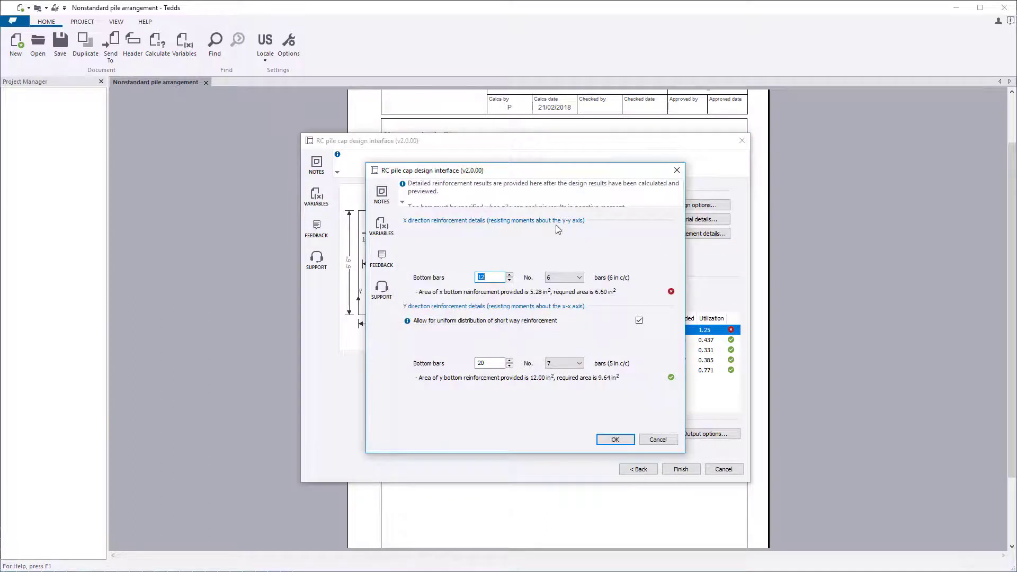
{"action": "type", "text": "16"}
{"action": "left_click", "coordinate": [483, 364]}
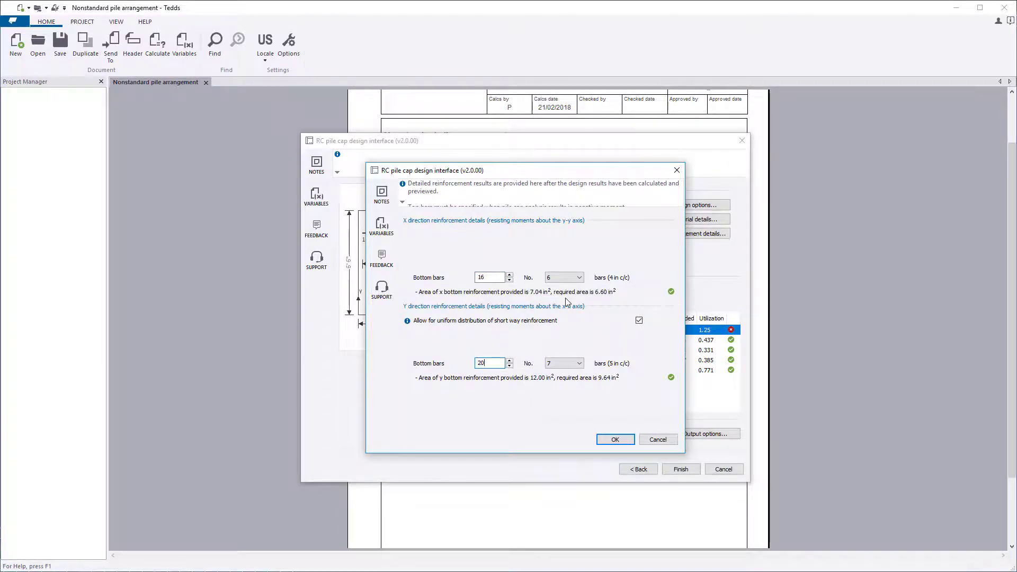
{"action": "left_click", "coordinate": [621, 441]}
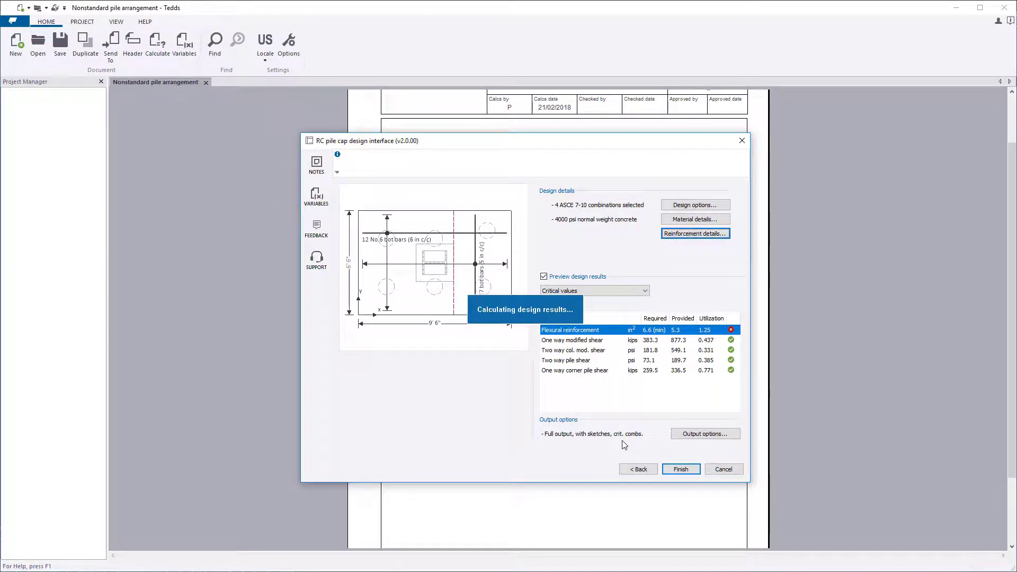
Keep Full output detail, title the calculation 'Example', and add 'Analysis notes' and 'Design notes'
{"action": "left_click", "coordinate": [727, 434]}
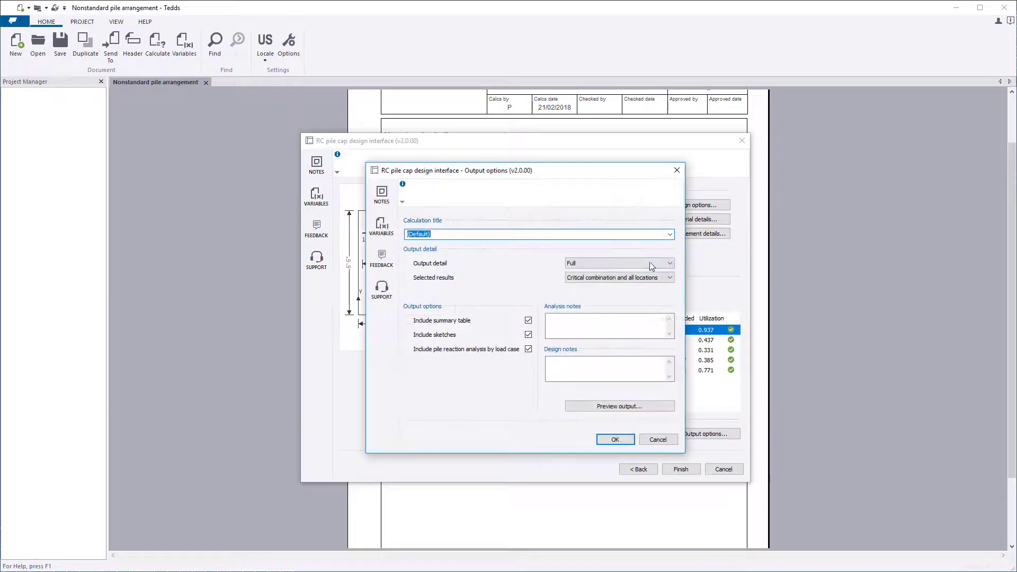
{"action": "left_click", "coordinate": [652, 265]}
{"action": "left_click", "coordinate": [651, 265]}
{"action": "left_click", "coordinate": [657, 278]}
{"action": "left_click", "coordinate": [644, 294]}
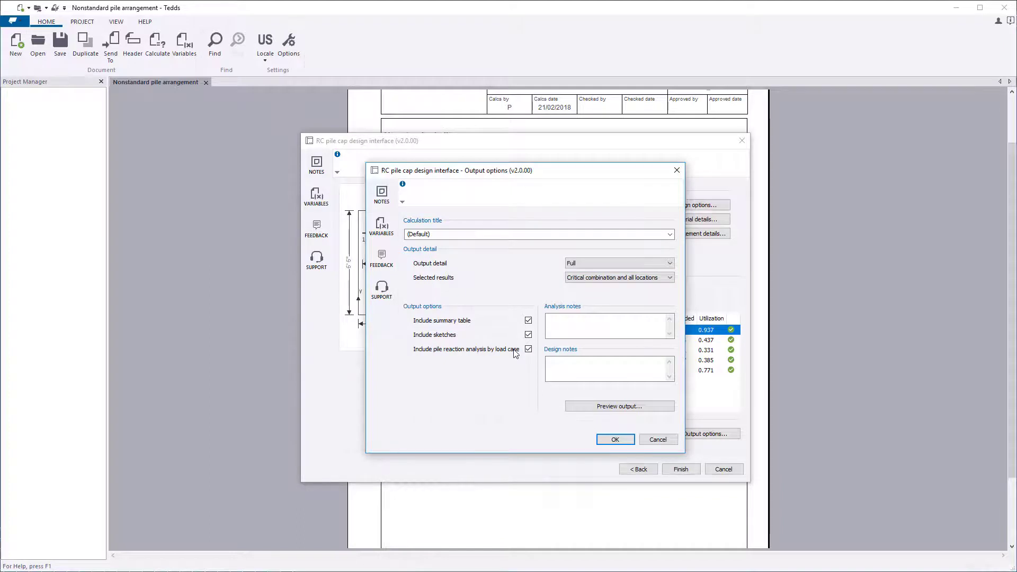
{"action": "left_click", "coordinate": [434, 235]}
{"action": "type", "text": "Example"}
{"action": "left_click", "coordinate": [559, 328]}
{"action": "type", "text": "Analysis notes"}
{"action": "left_click", "coordinate": [599, 367]}
{"action": "type", "text": "Design notes"}
Preview the calculation output, scroll through it, and close the preview
{"action": "left_click", "coordinate": [642, 407]}
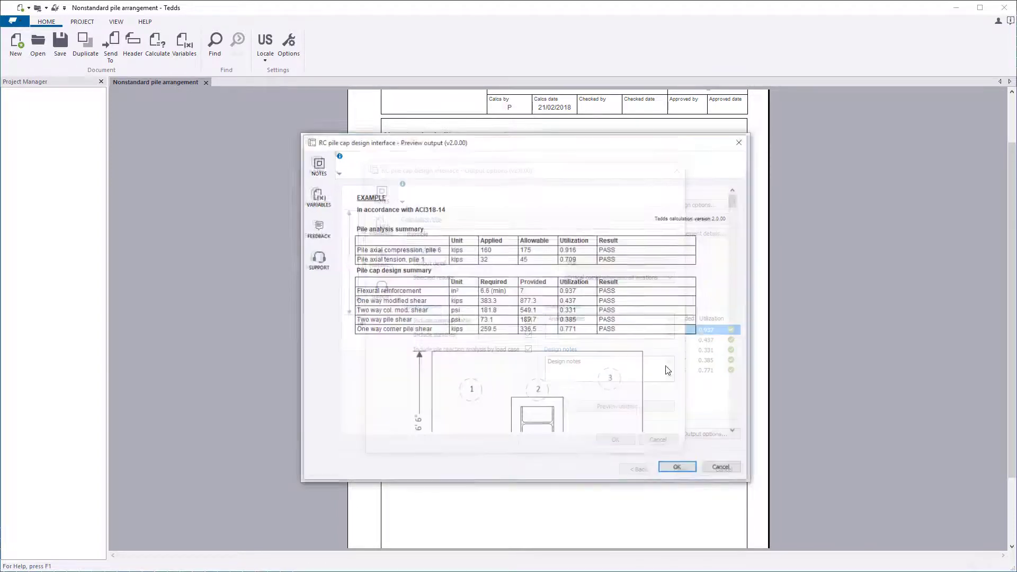
{"action": "scroll", "coordinate": [667, 371], "scroll_direction": "down", "scroll_amount": 15}
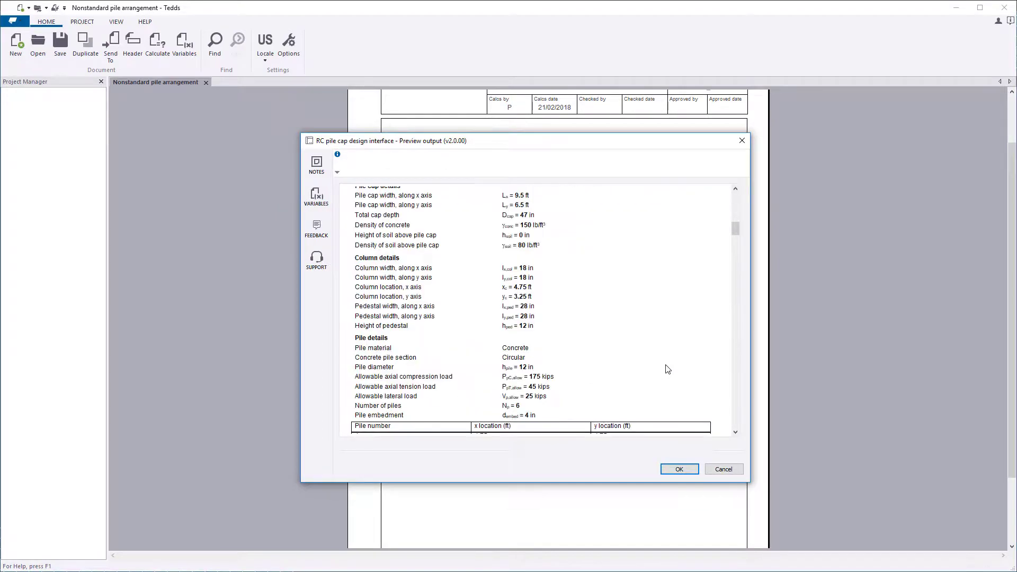
{"action": "scroll", "coordinate": [667, 369], "scroll_direction": "down", "scroll_amount": 20}
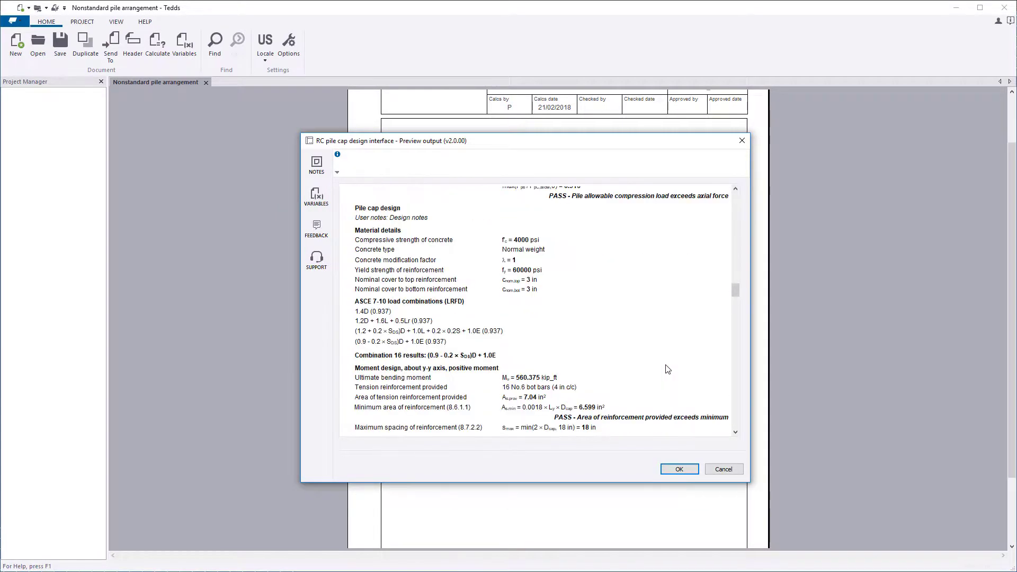
{"action": "scroll", "coordinate": [668, 369], "scroll_direction": "down", "scroll_amount": 20}
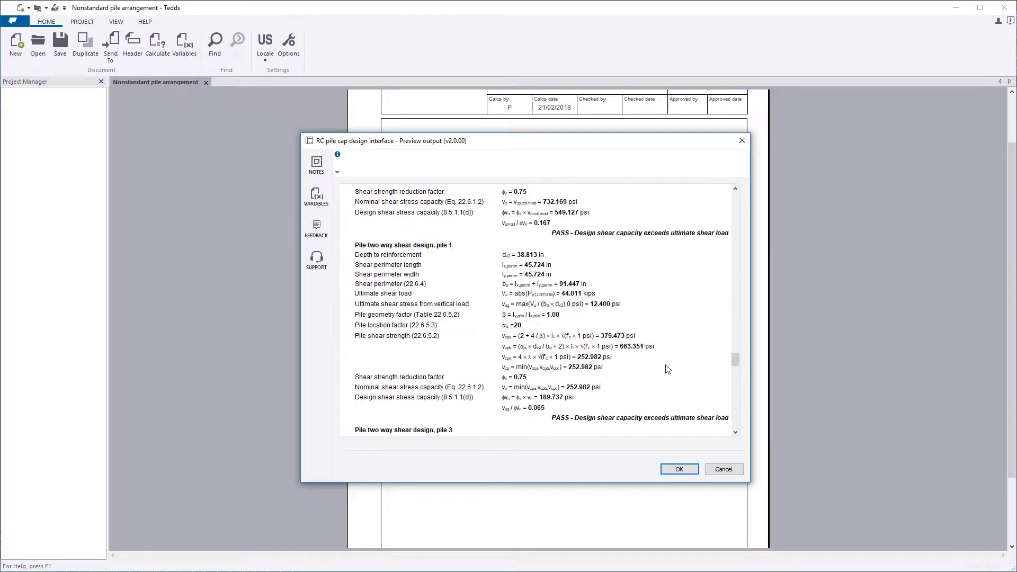
{"action": "left_click", "coordinate": [689, 469]}
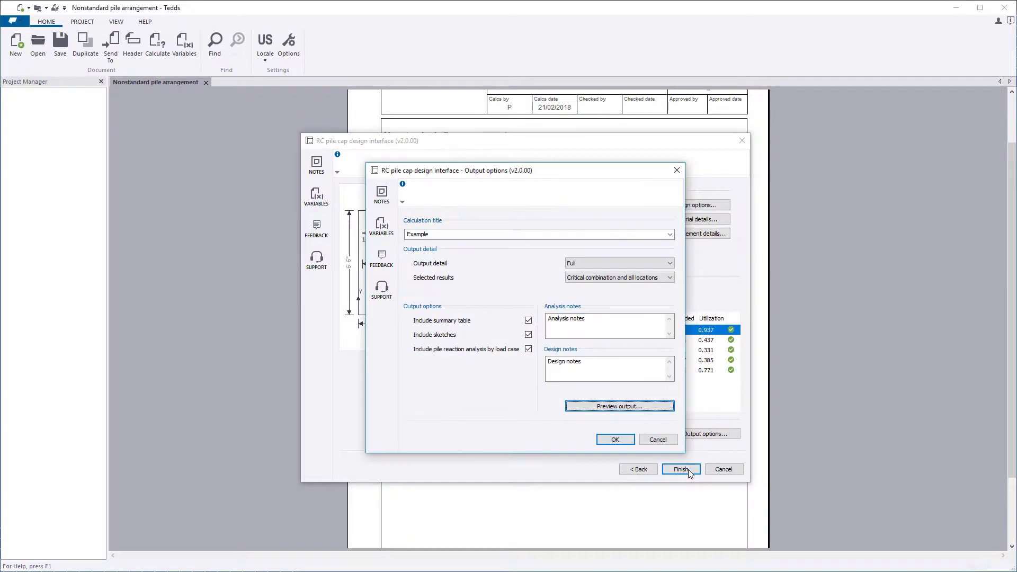
Apply the output options, finish the calculation, and scroll through the inserted output
{"action": "left_click", "coordinate": [625, 440]}
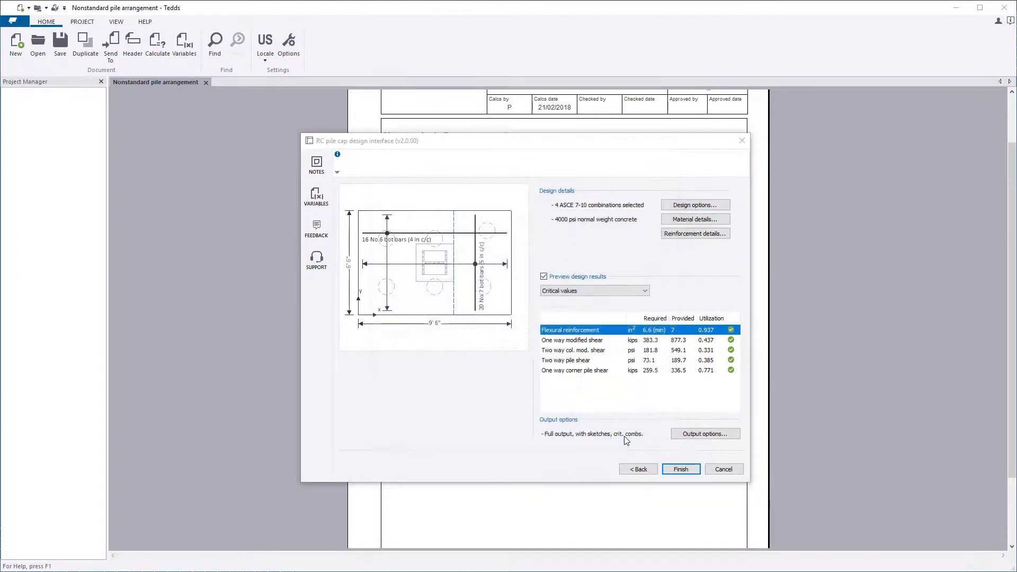
{"action": "left_click", "coordinate": [681, 470]}
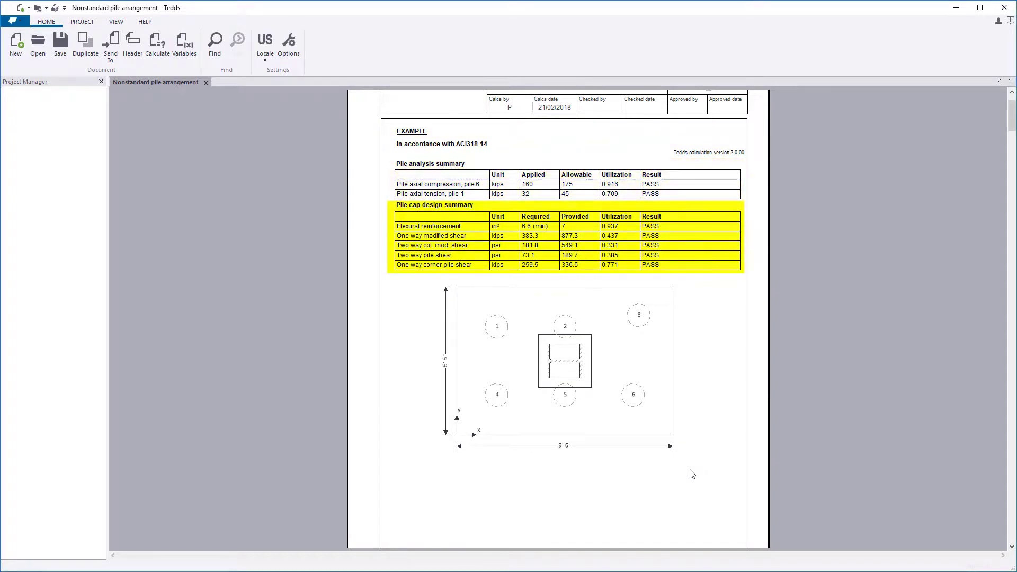
{"action": "scroll", "coordinate": [693, 474], "scroll_direction": "down", "scroll_amount": 15}
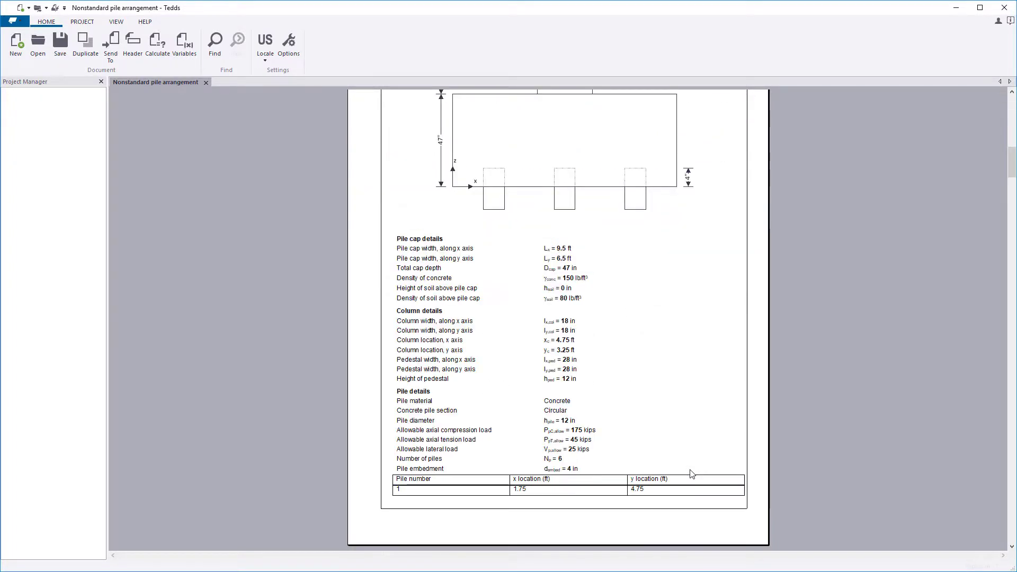
{"action": "scroll", "coordinate": [692, 474], "scroll_direction": "down", "scroll_amount": 8}
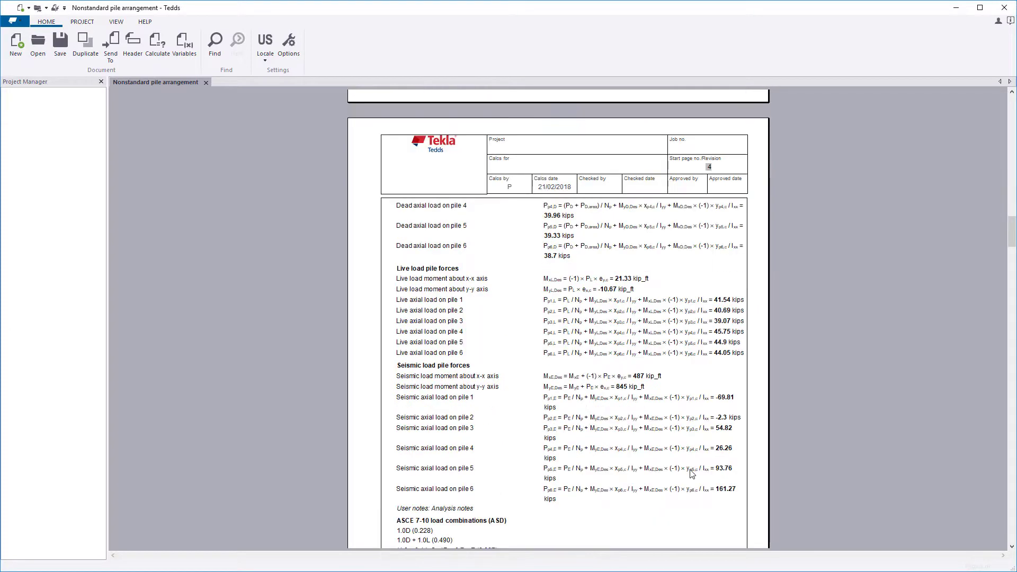
{"action": "scroll", "coordinate": [693, 475], "scroll_direction": "down", "scroll_amount": 10}
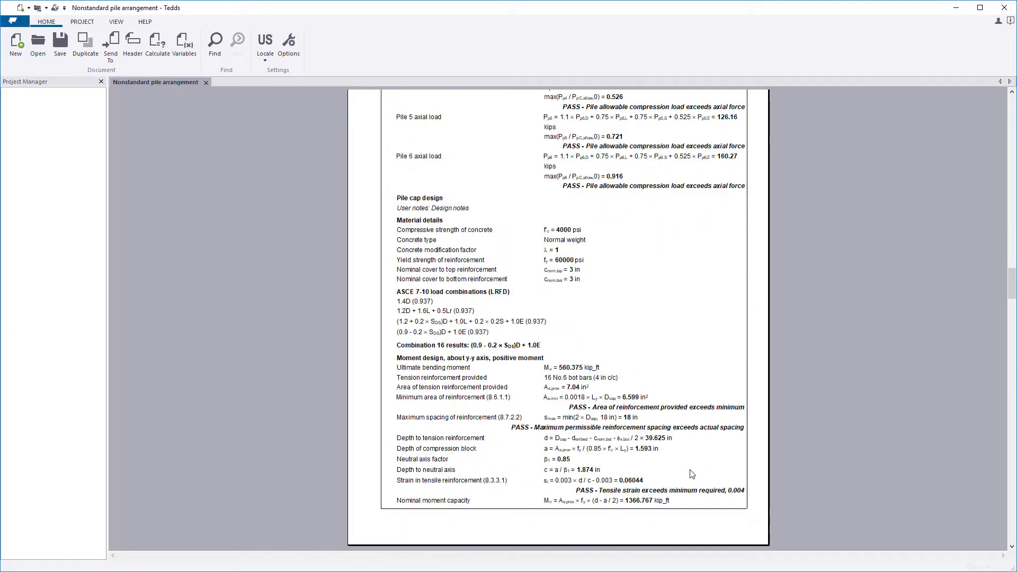
{"action": "scroll", "coordinate": [692, 474], "scroll_direction": "down", "scroll_amount": 3}
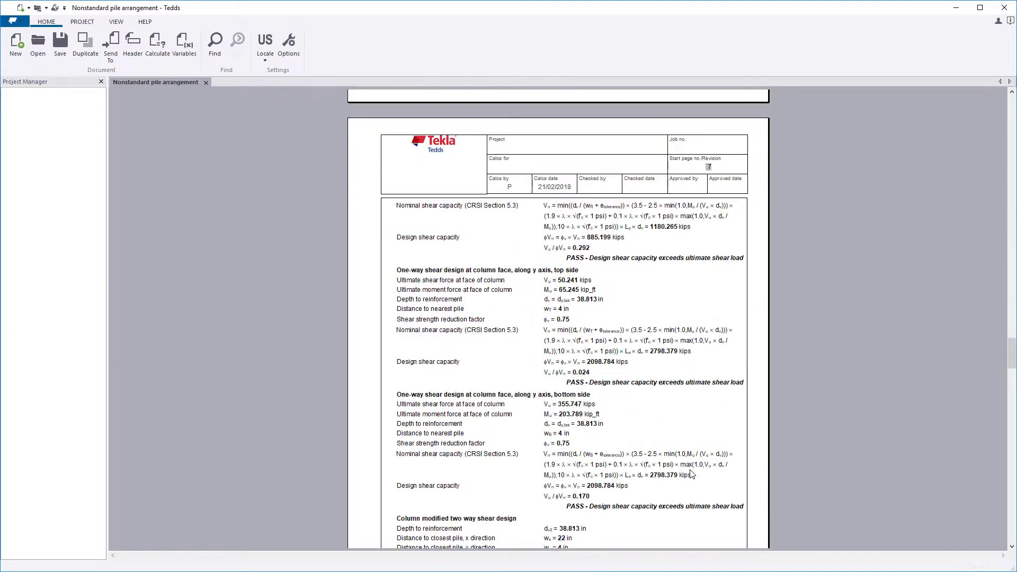